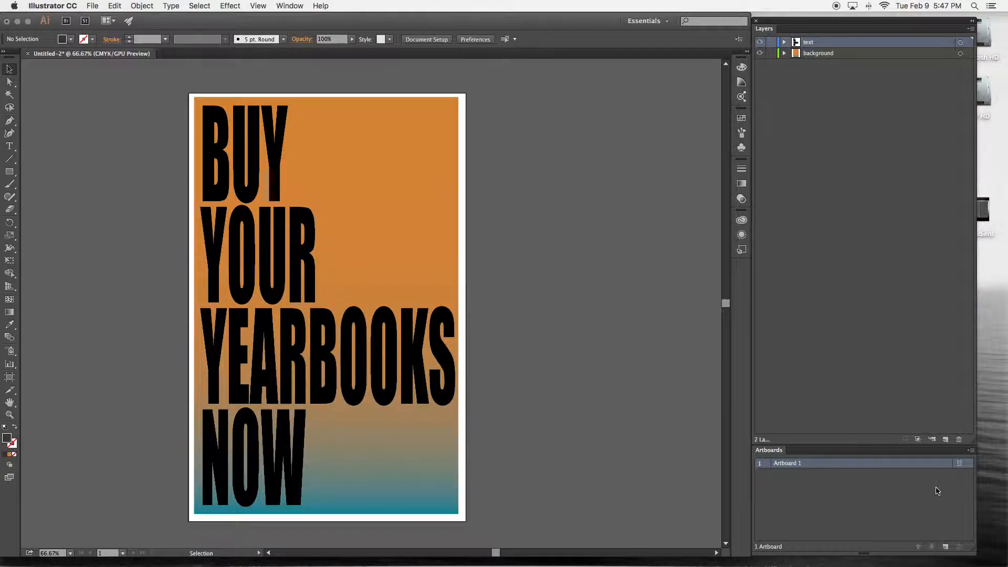
- Switch to Finder and browse the Fine & Applied Arts drive to the 4_Hatch Band Poster folder in Templates P1
mouse_move(932, 23)
mouse_down()
mouse_move(934, 195)
mouse_move(984, 90)
mouse_move(983, 17)
mouse_move(931, 16)
mouse_up()
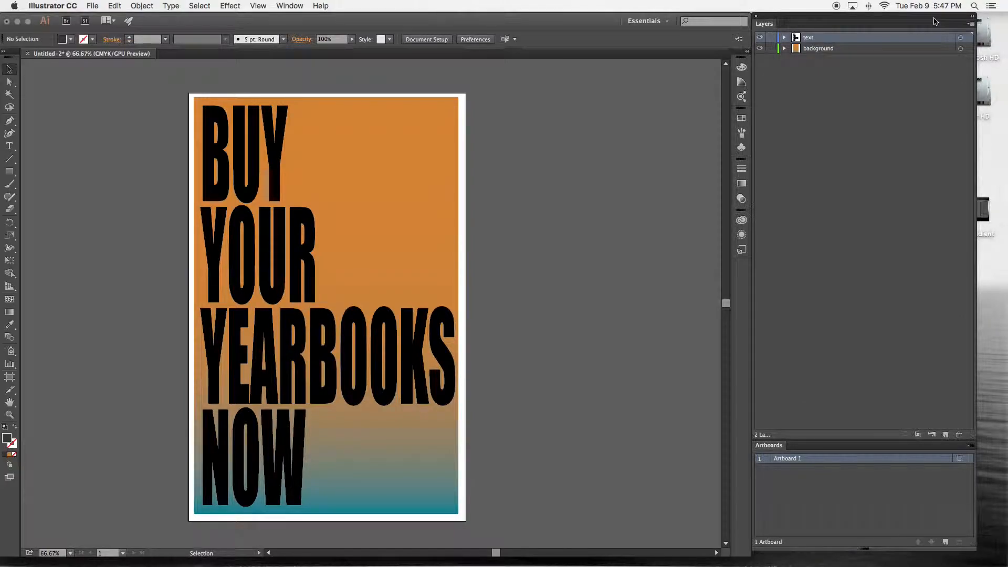
double_click(918, 113)
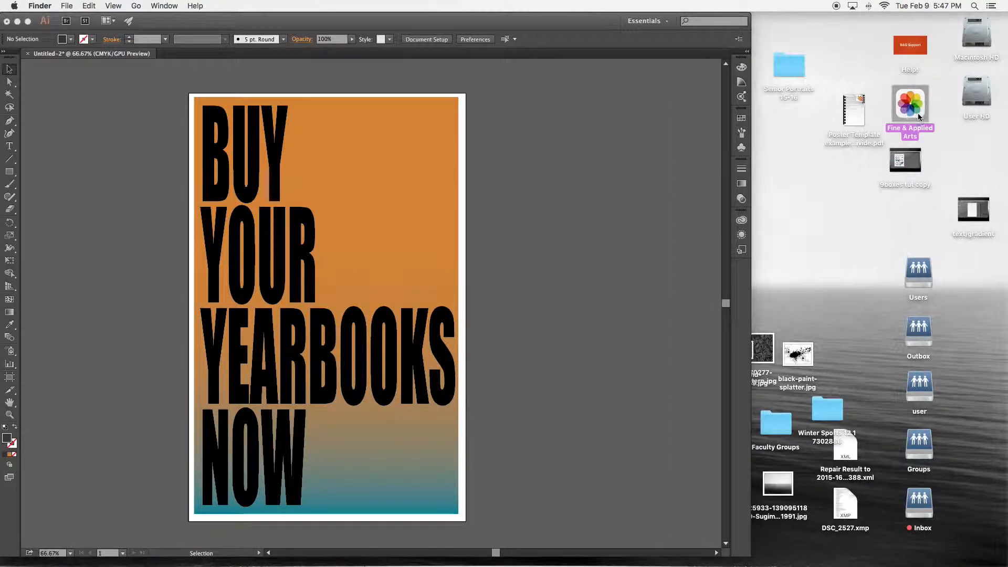
scroll(699, 210, down, 5)
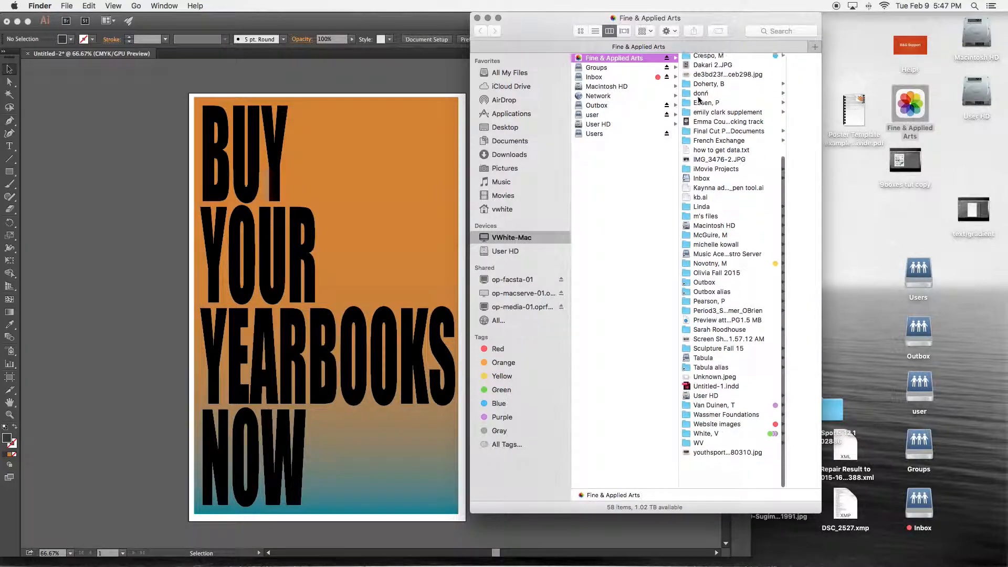
click(716, 466)
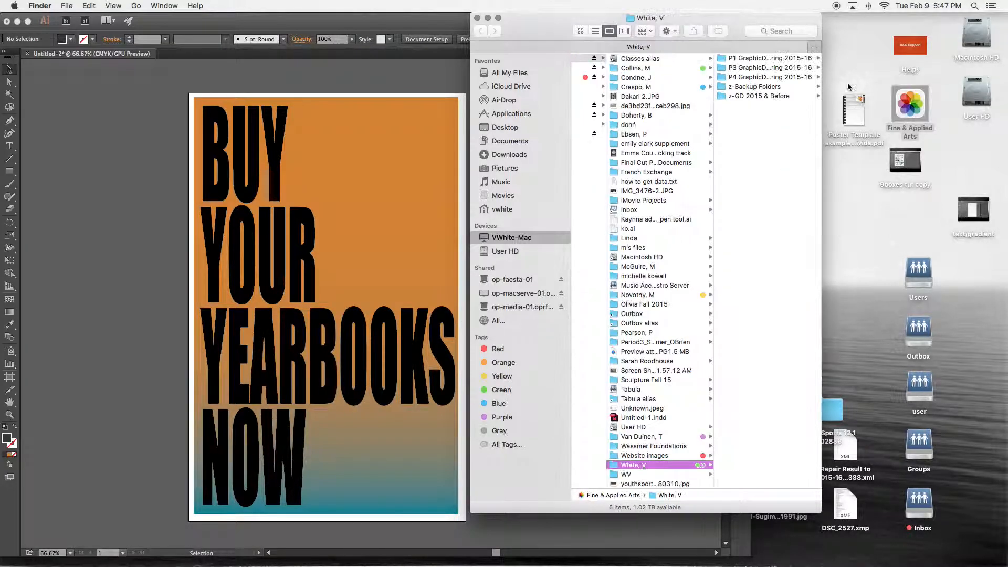
click(769, 62)
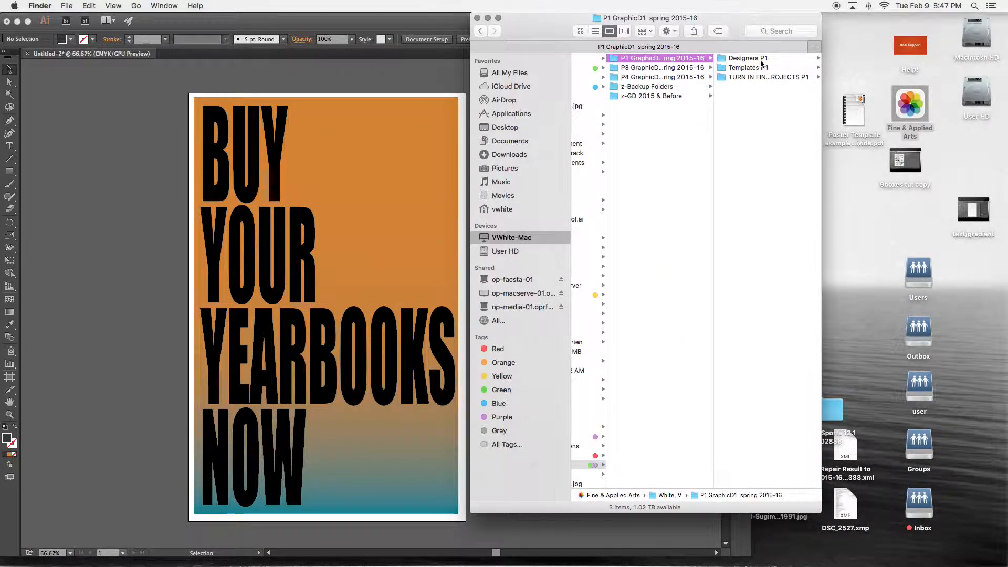
click(761, 62)
click(657, 76)
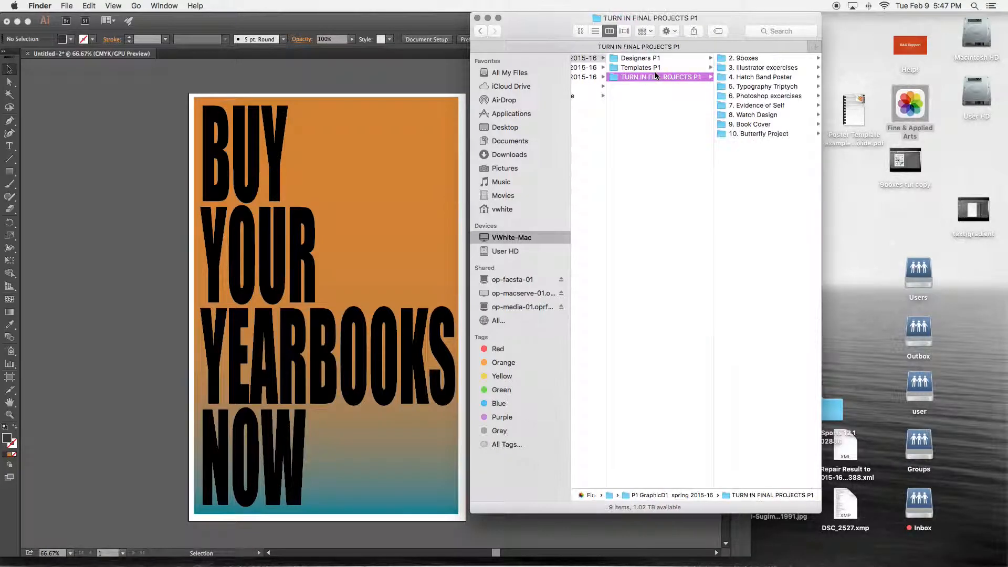
click(654, 68)
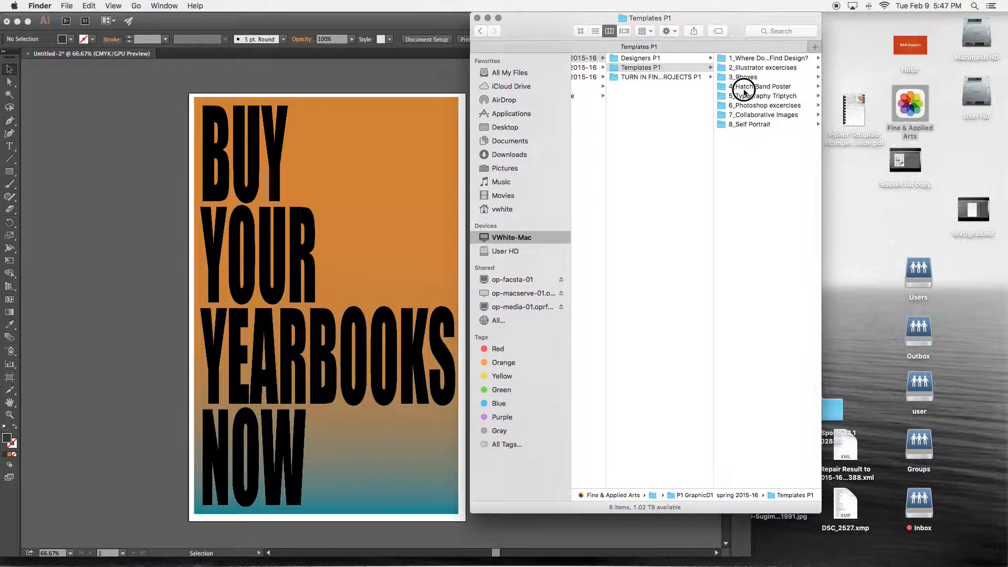
click(743, 86)
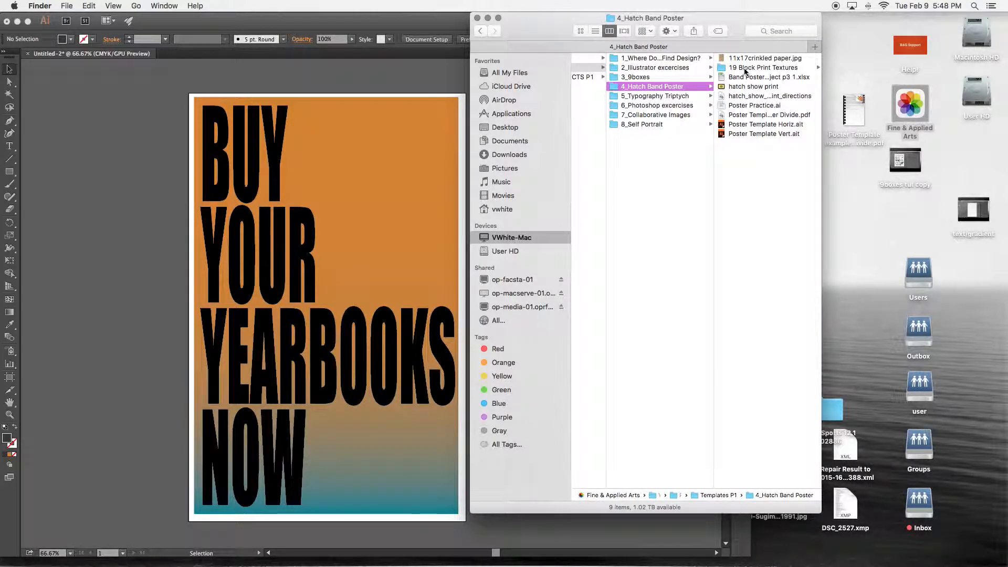
- Look through the 19 Block Print Textures folder, select IMG_1360.JPG, then close the window and return to Illustrator
click(749, 71)
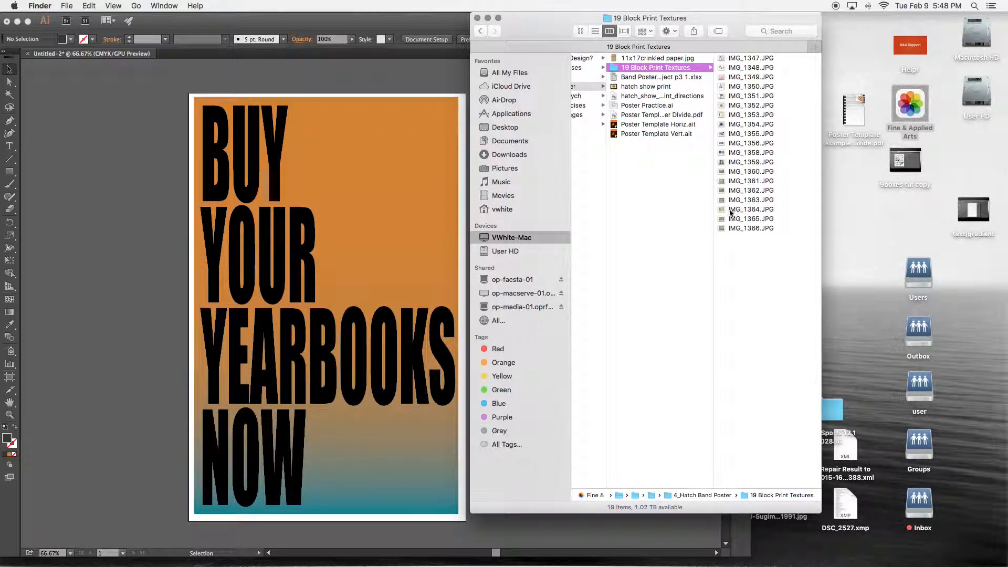
click(733, 175)
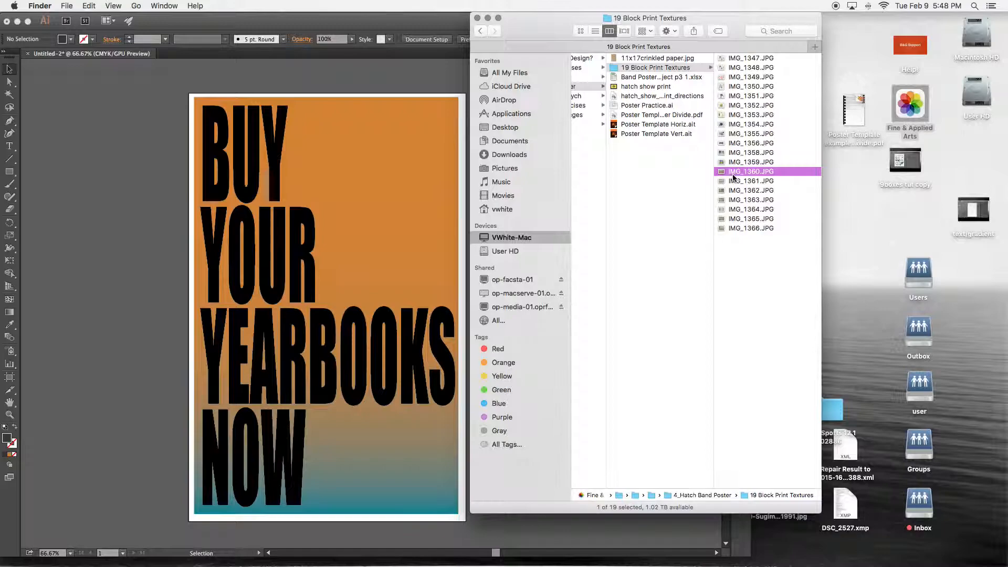
click(478, 18)
click(732, 117)
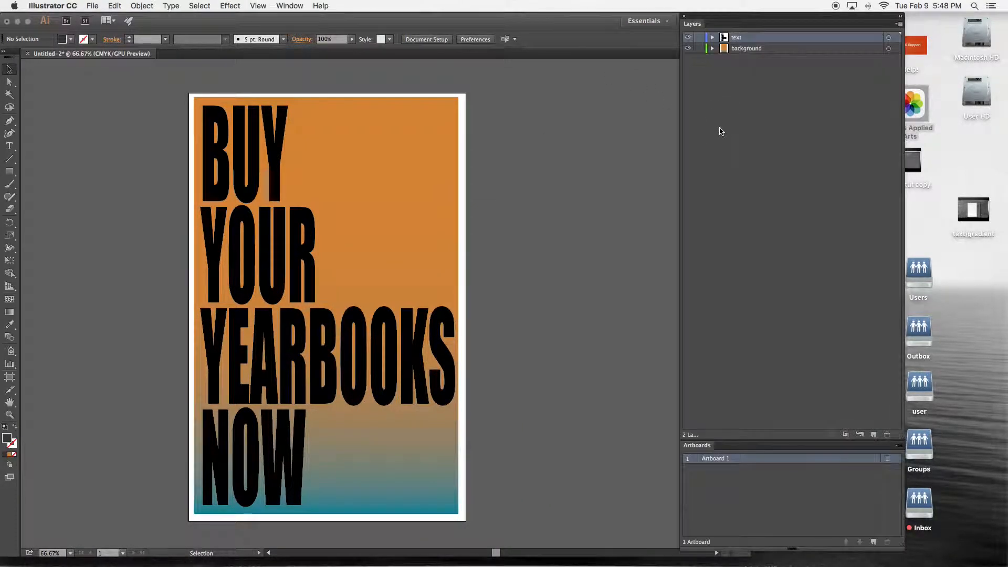
- Switch to Firefox and run a Google image search for "wood grain"
mouse_move(465, 565)
click(595, 562)
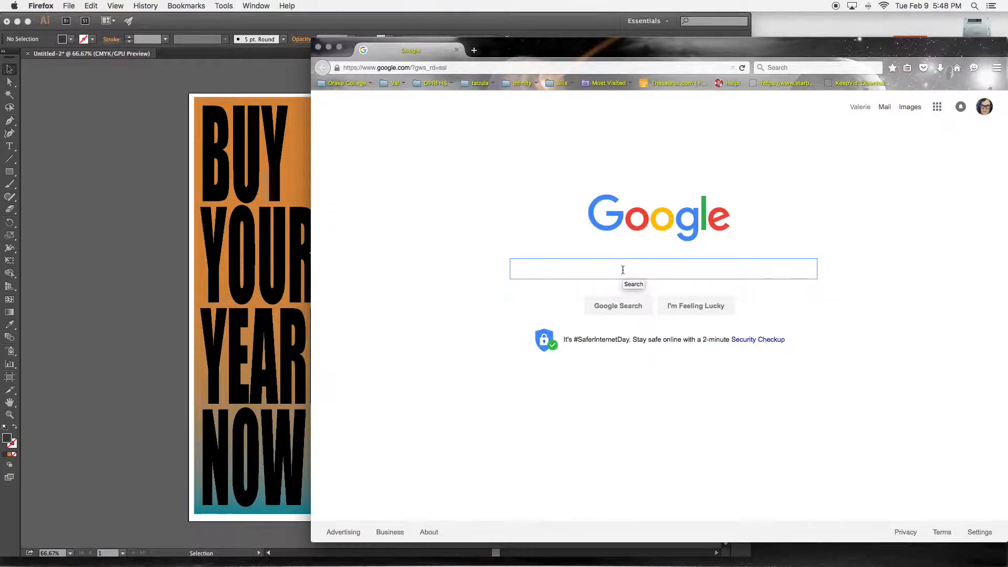
text(wood grai)
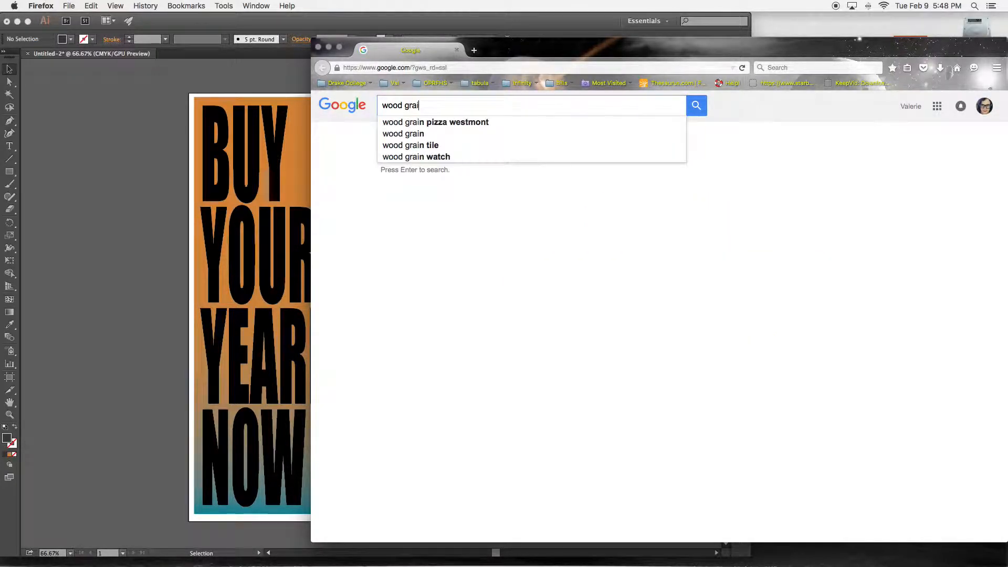
text(n)
key(Return)
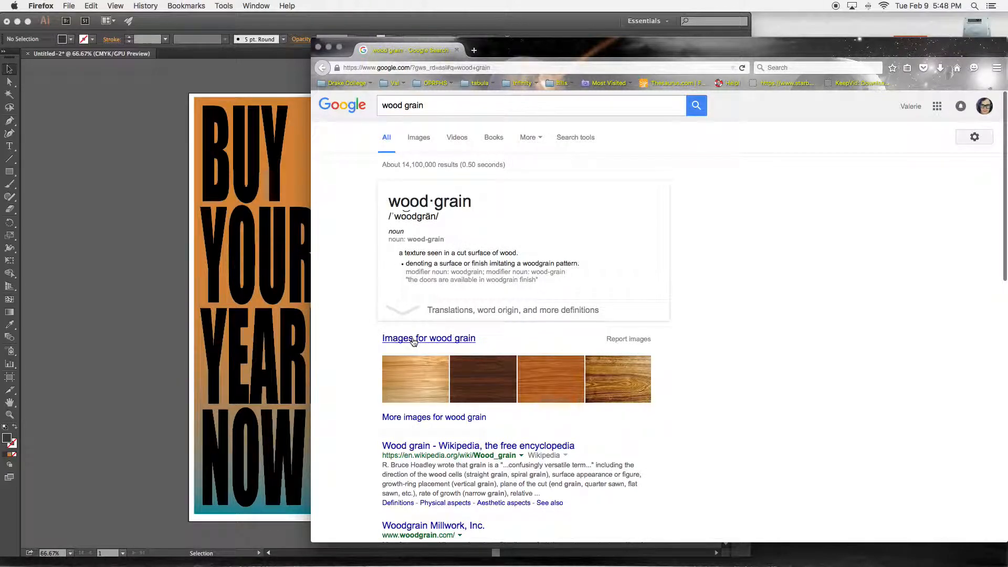
click(414, 340)
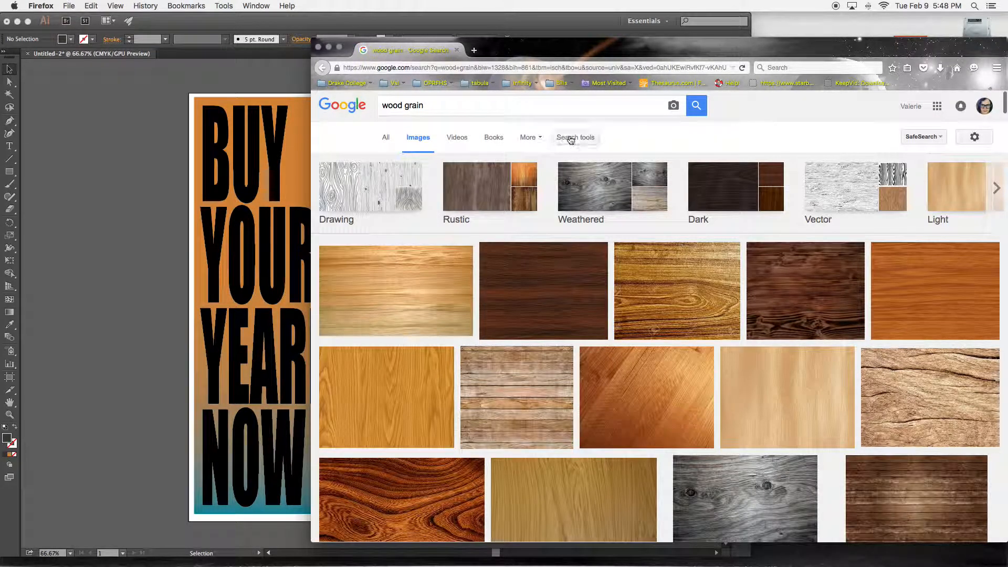
- Filter the wood grain image results to the Large size and browse them
click(571, 139)
click(388, 165)
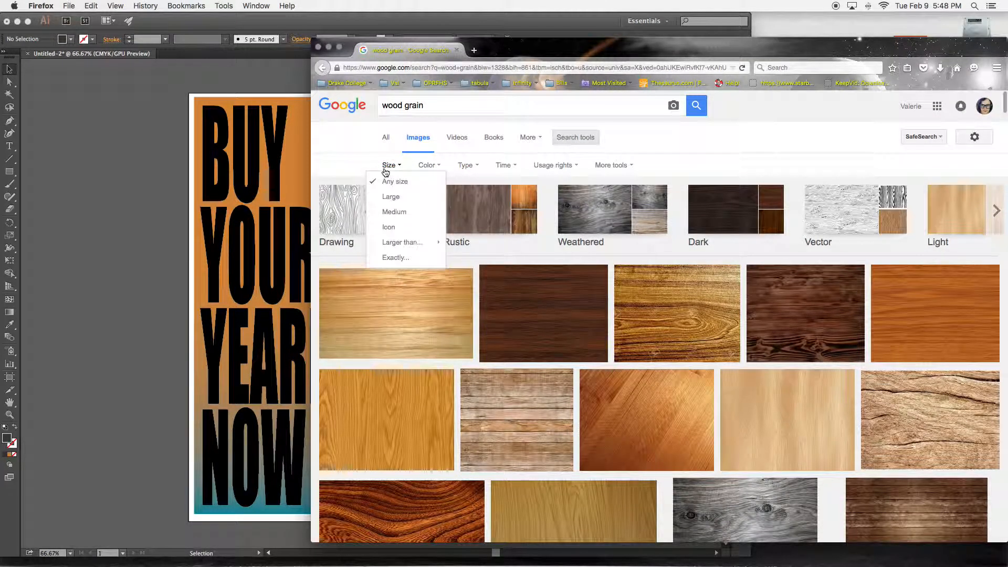
click(390, 195)
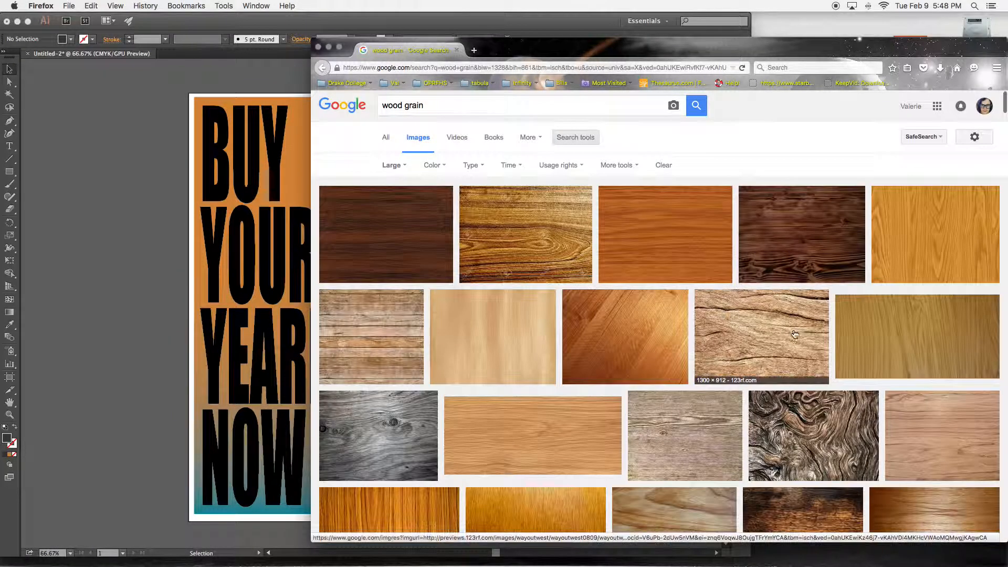
scroll(461, 384, down, 3)
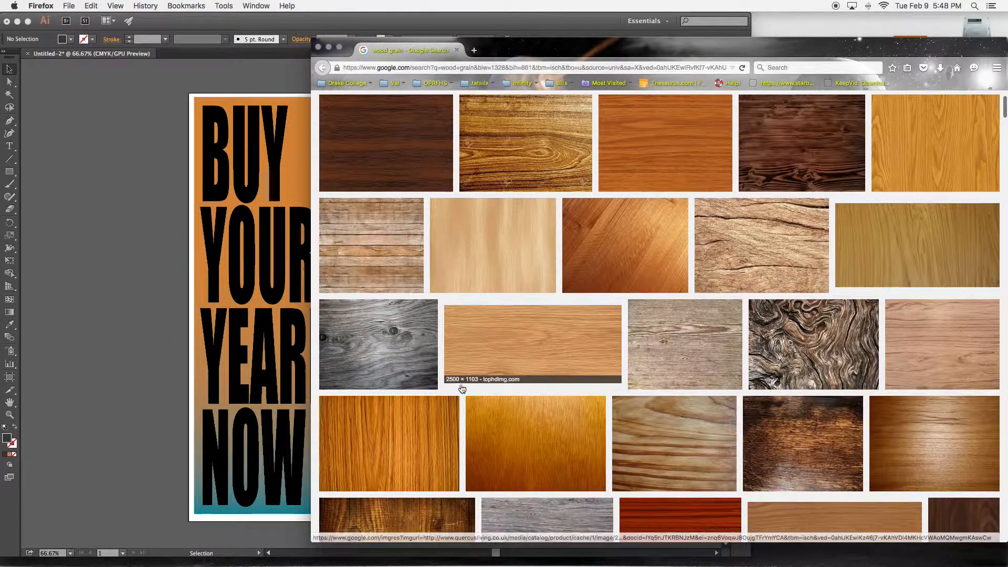
- Open the grey wood grain image with dark knots from theartmad.com at full size
click(412, 336)
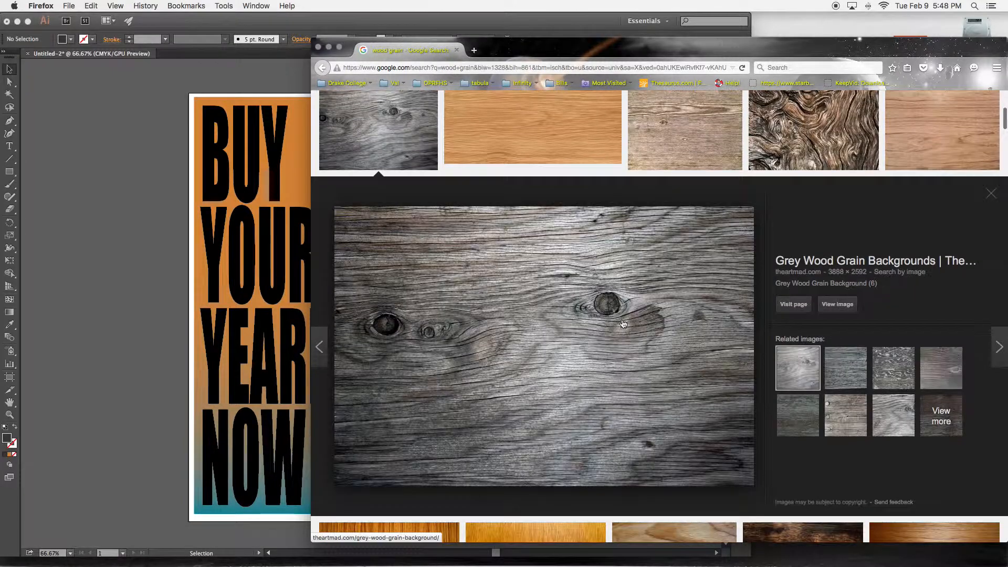
click(838, 305)
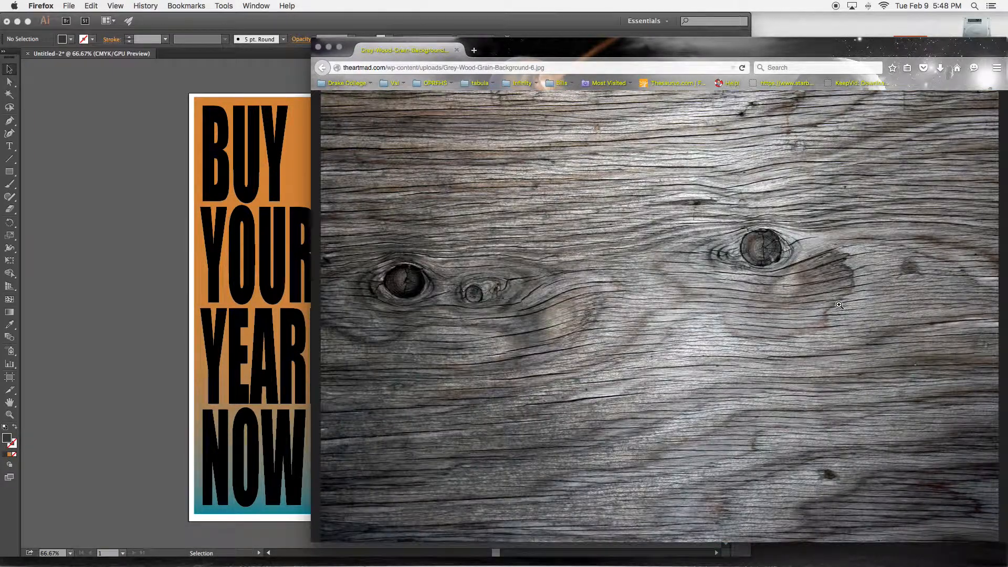
click(324, 68)
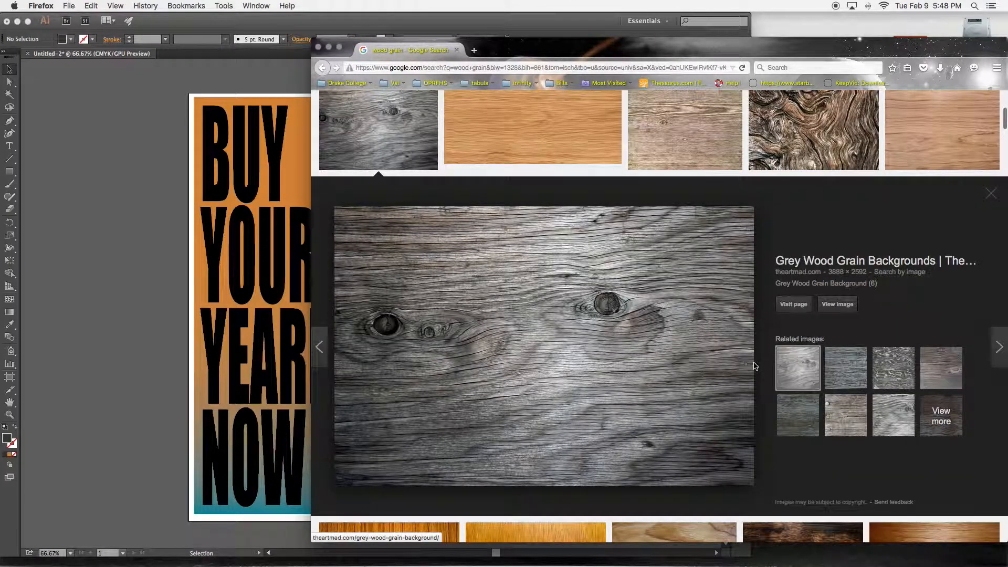
click(825, 305)
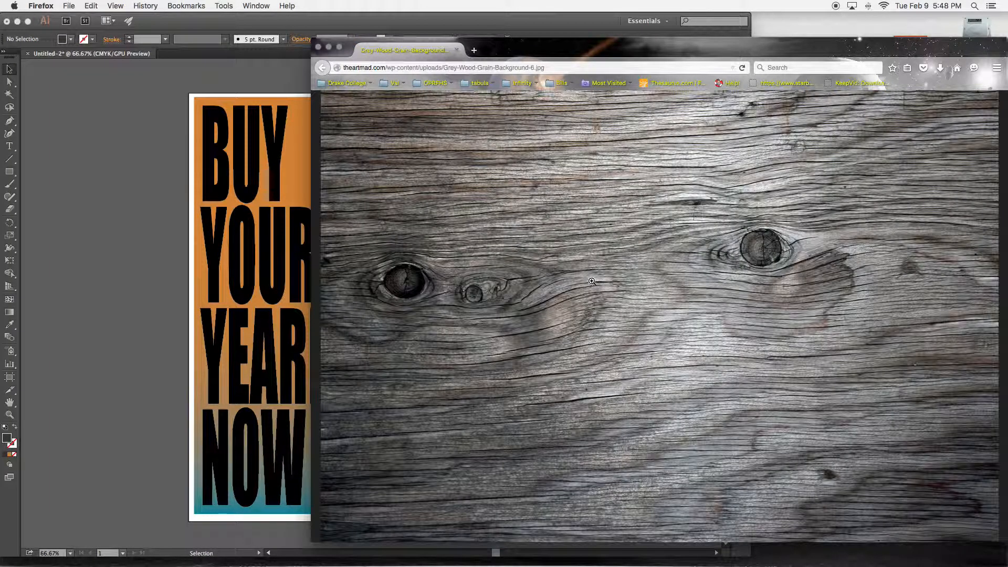
- Place the full-size wood grain image into the Illustrator poster document, close the browser window and select the placed image
drag(575, 304, 277, 314)
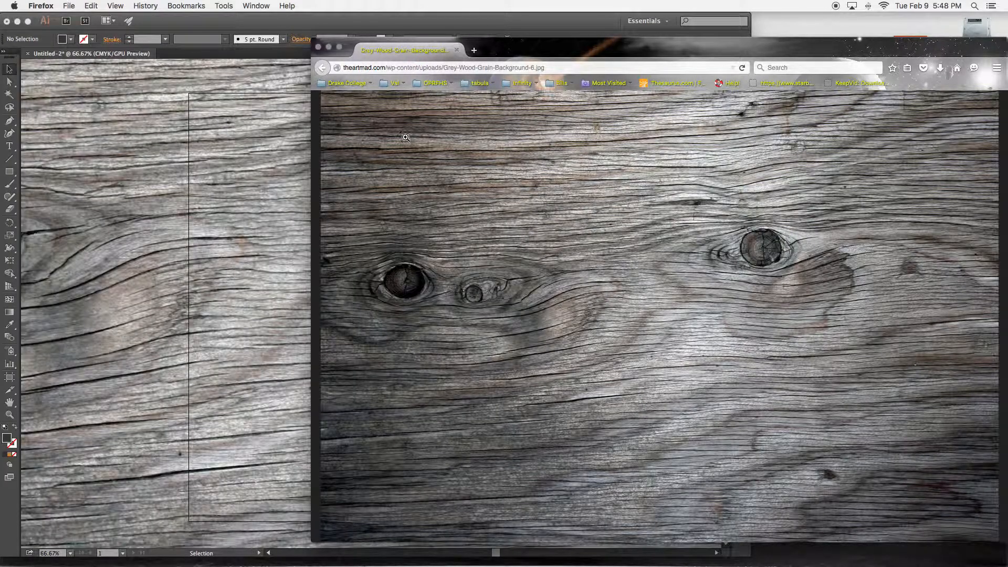
click(318, 48)
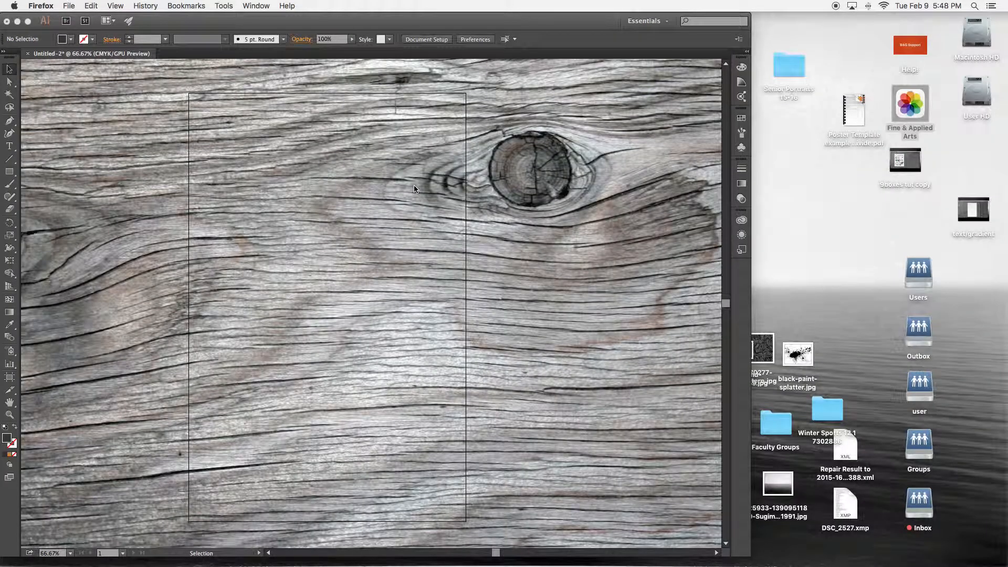
click(467, 196)
key(z)
drag(466, 194, 445, 192)
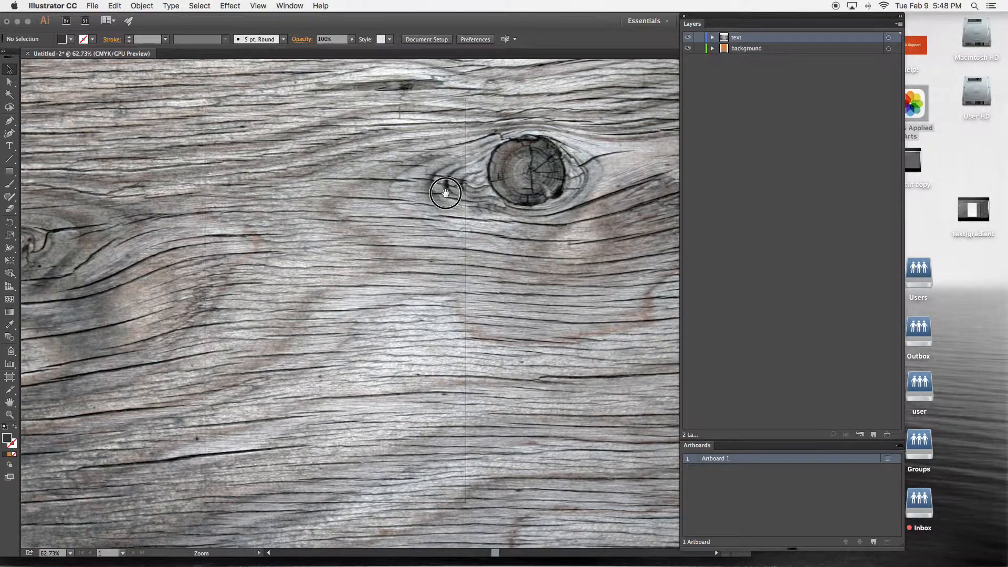
drag(379, 389, 512, 197)
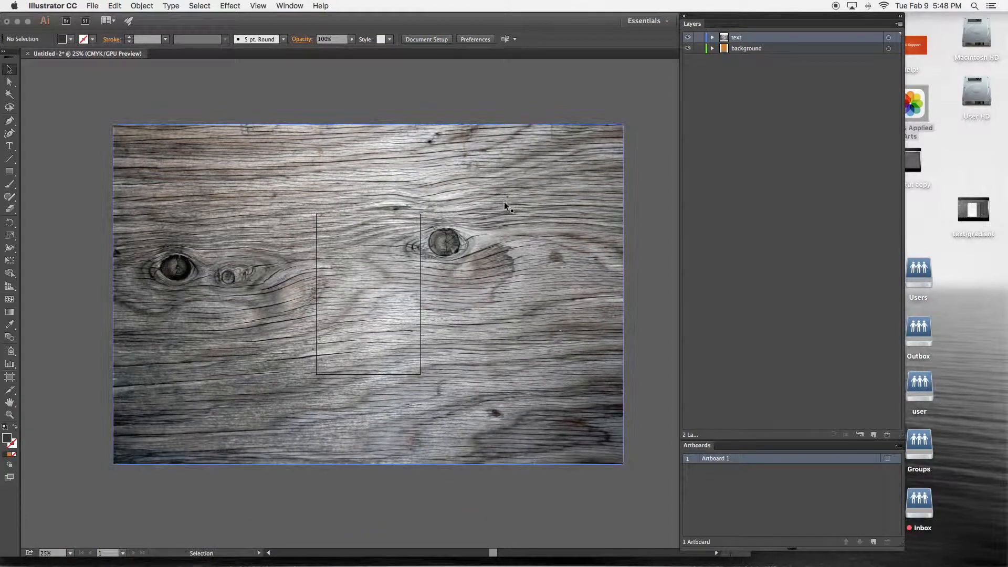
click(160, 169)
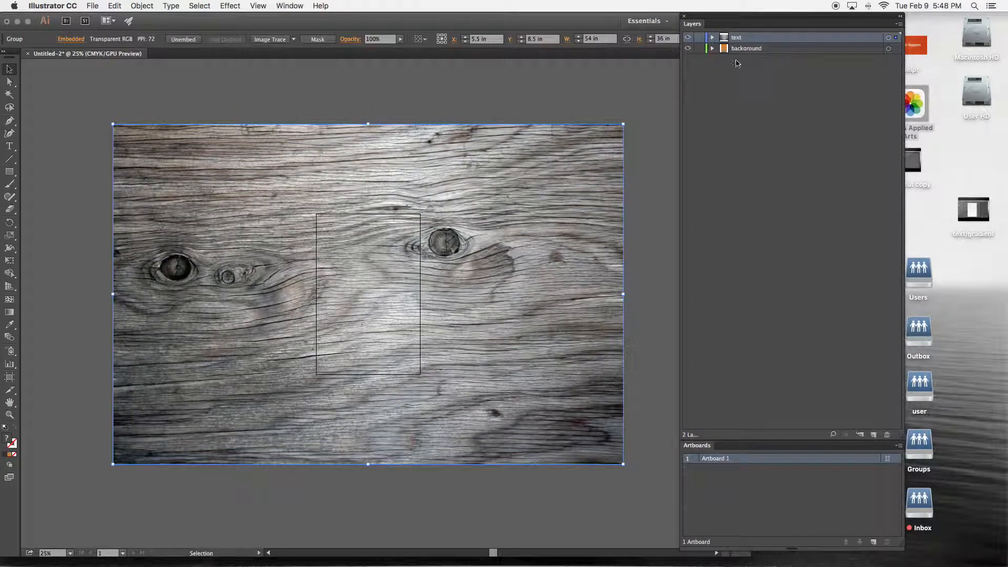
- Move the wood grain image from the text layer into a new top layer and lock the text and background layers
click(712, 38)
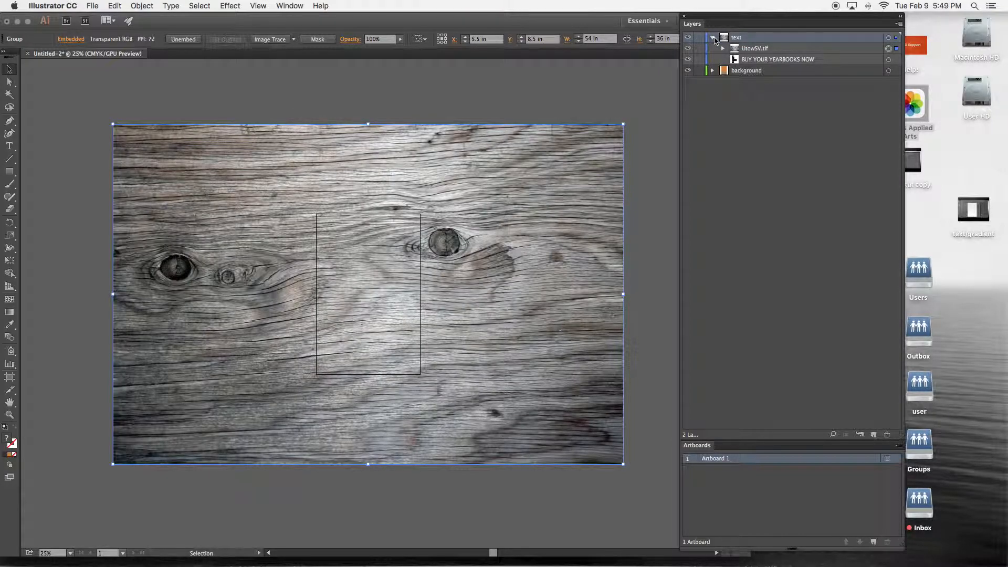
click(874, 436)
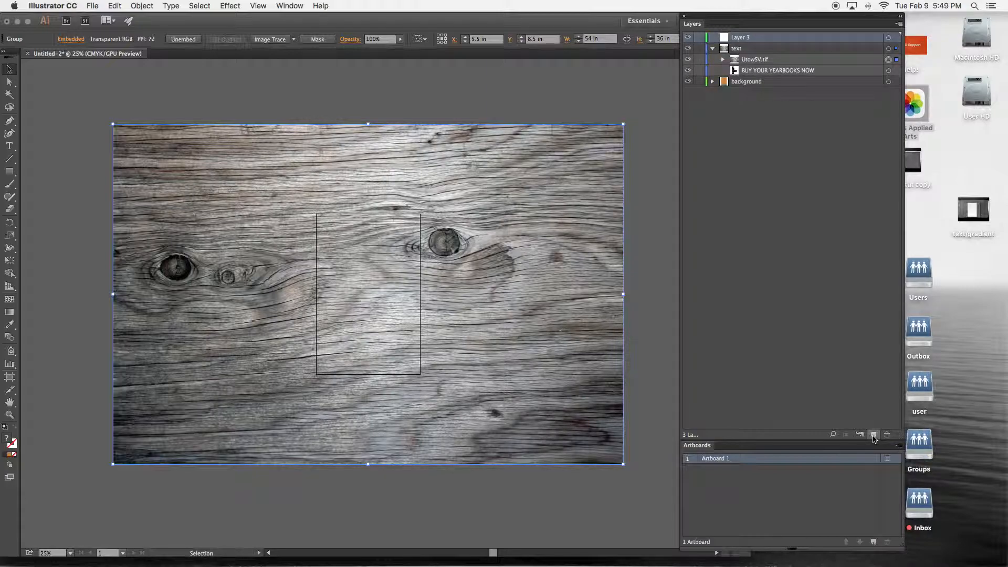
click(758, 63)
drag(758, 63, 750, 37)
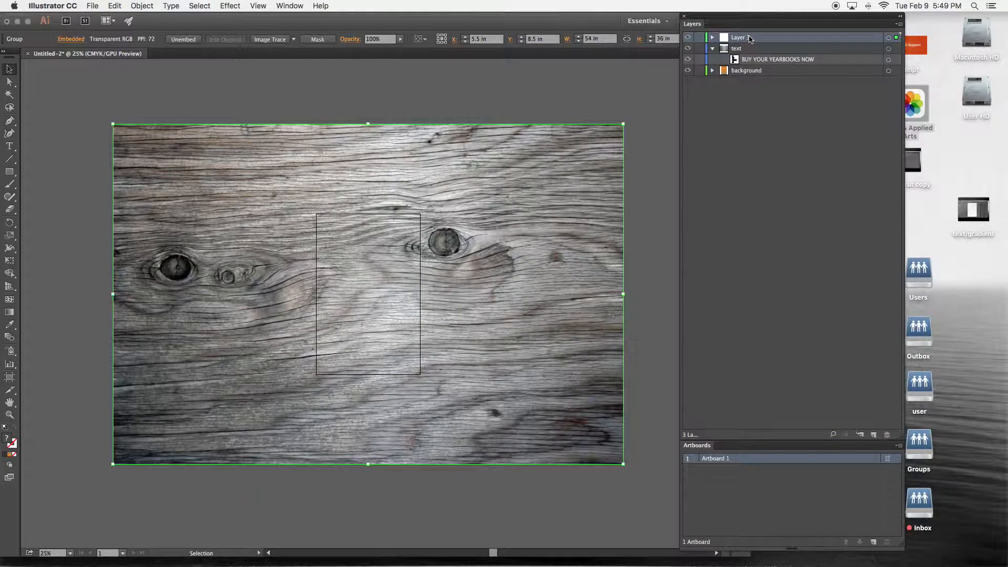
click(713, 48)
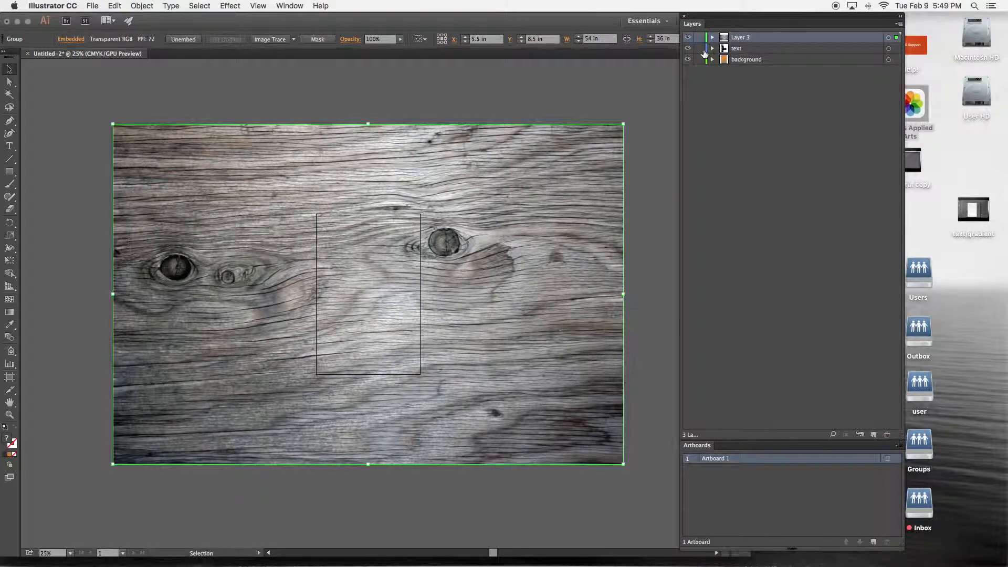
click(700, 48)
click(699, 60)
- Apply Image Trace with the default settings to the wood grain image, accepting the slow tracing of a large image
click(141, 5)
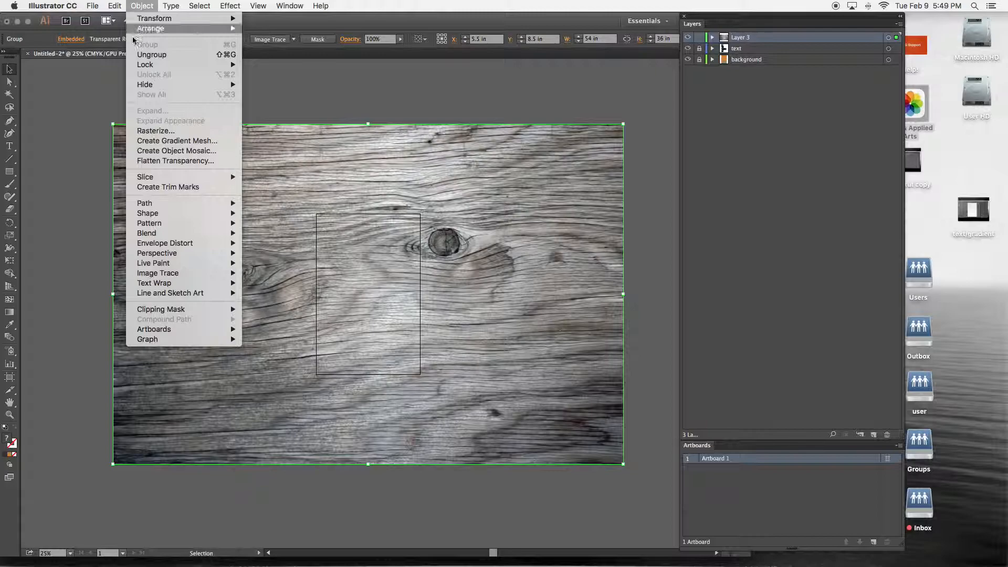
mouse_move(154, 273)
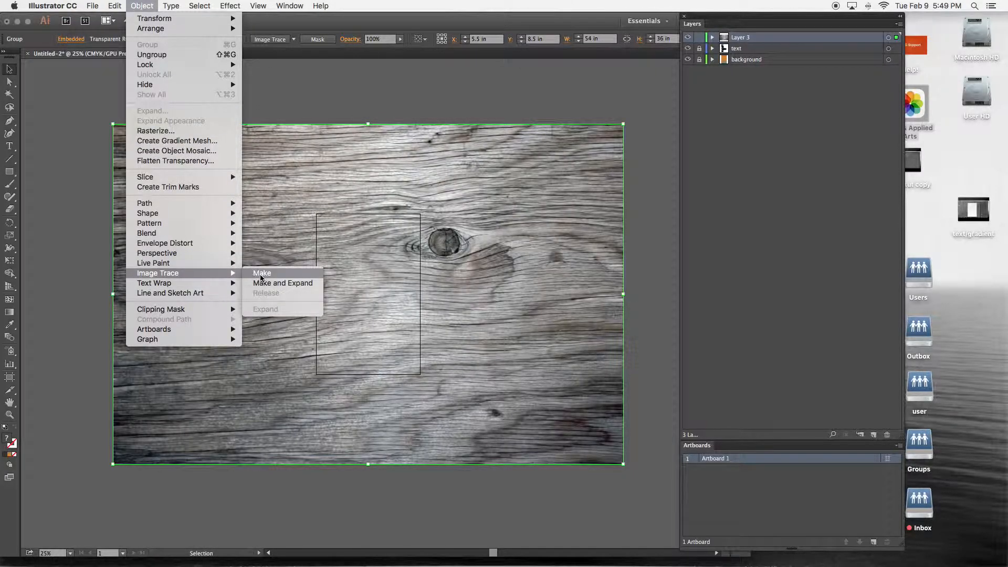
click(261, 281)
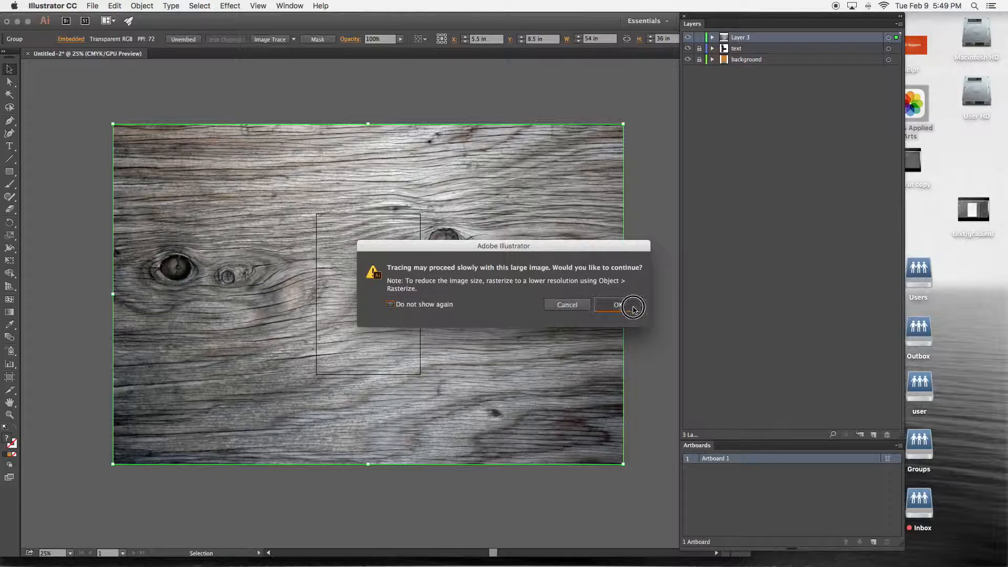
click(634, 310)
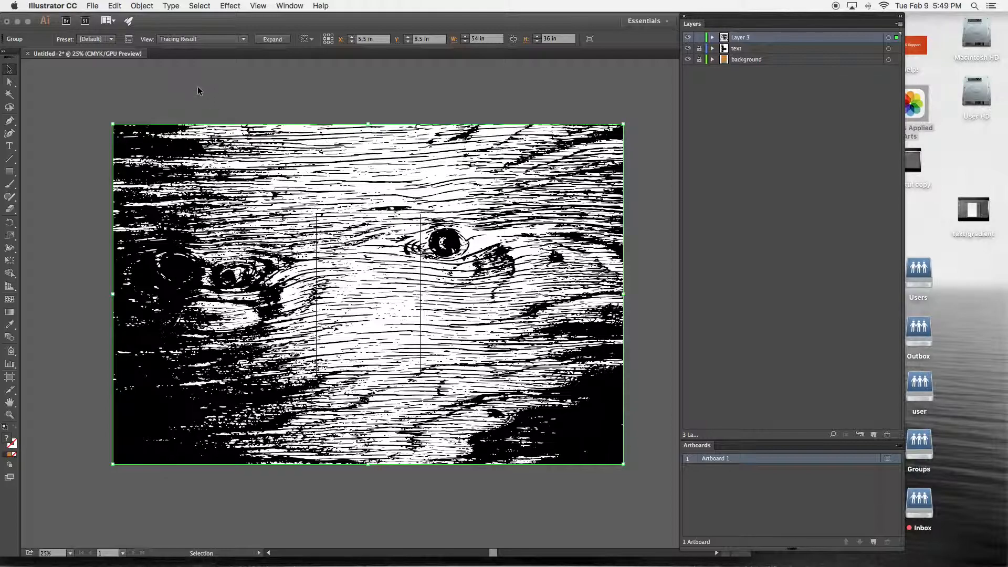
- Retrace the wood grain image with the 6 Colors preset, expand the tracing into editable paths and deselect it
click(92, 40)
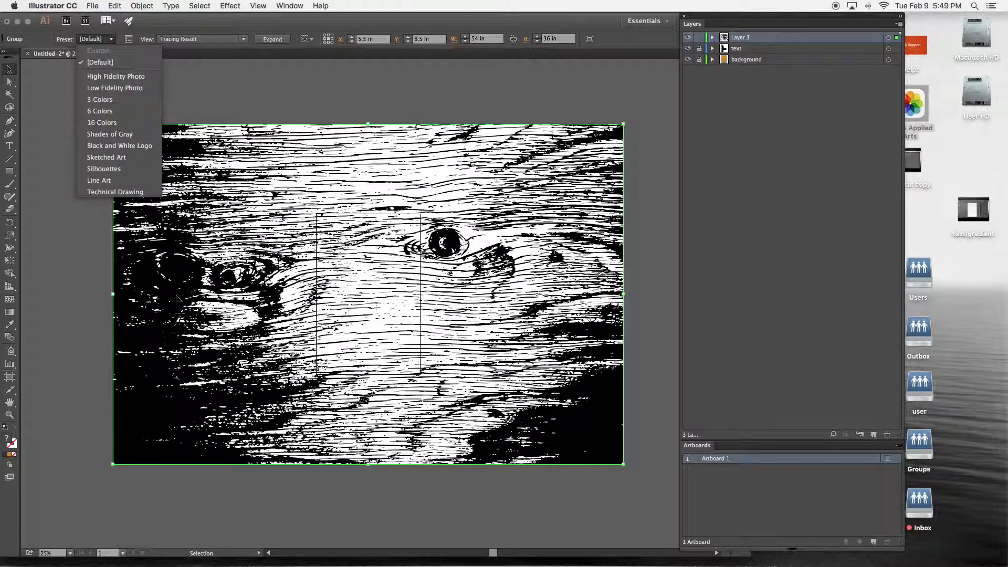
click(99, 111)
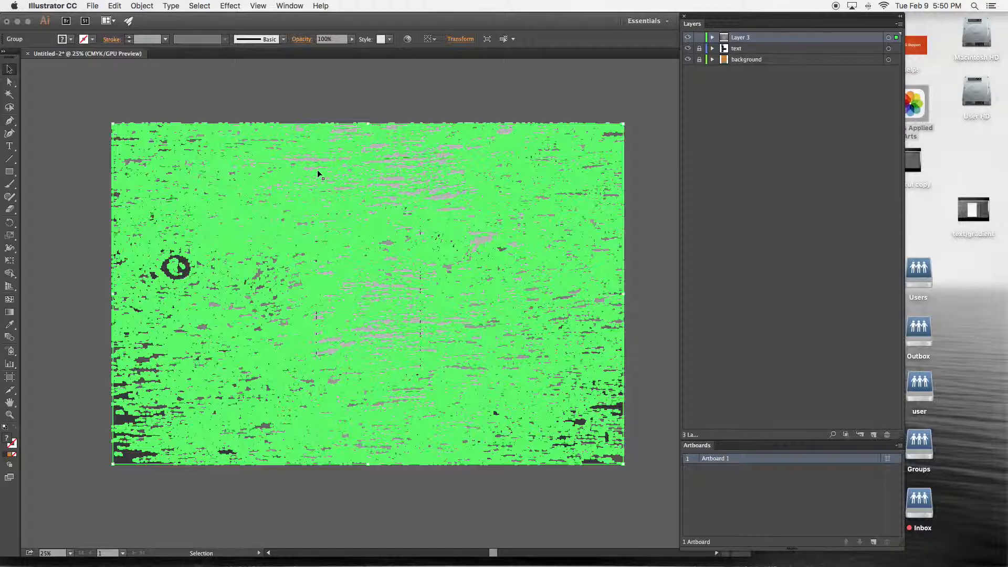
click(283, 102)
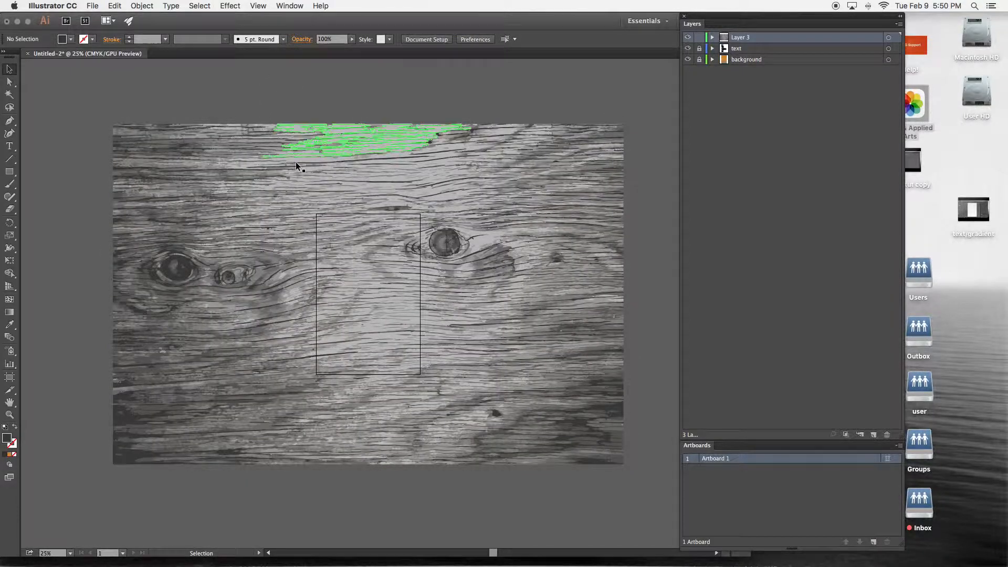
- Directly select the dark knot path and extend the selection to all paths with the same fill and stroke
key(a)
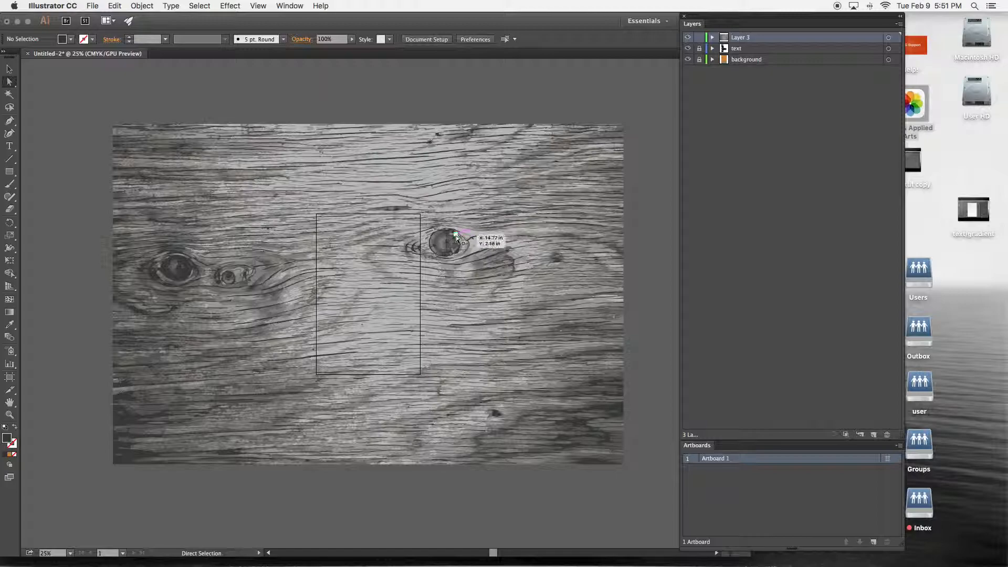
click(189, 270)
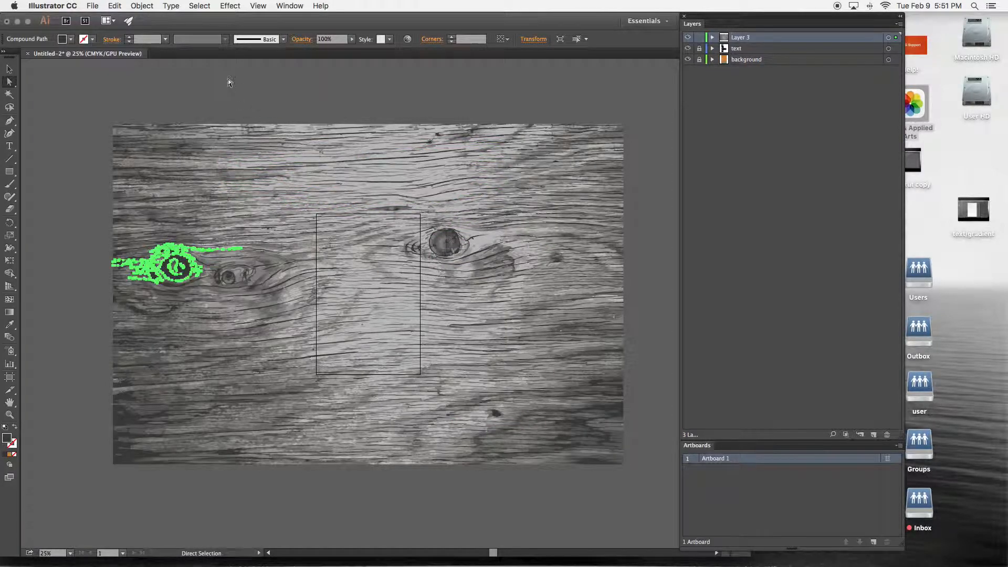
click(201, 7)
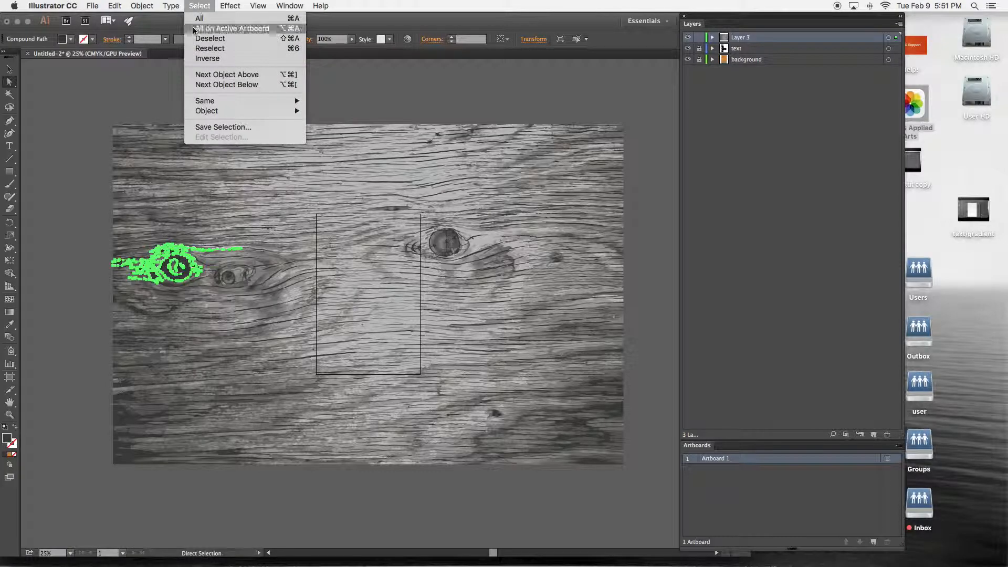
mouse_move(219, 105)
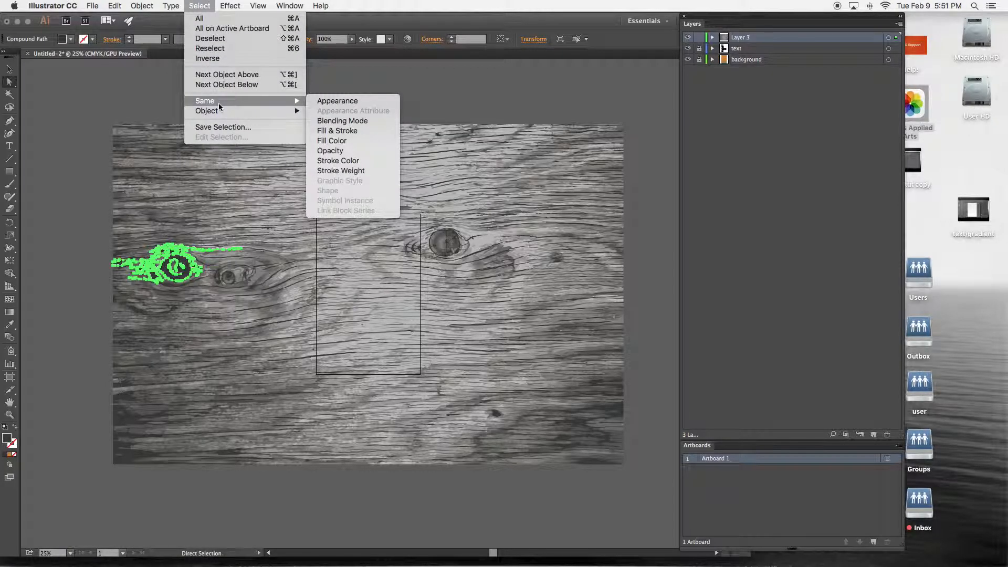
click(344, 131)
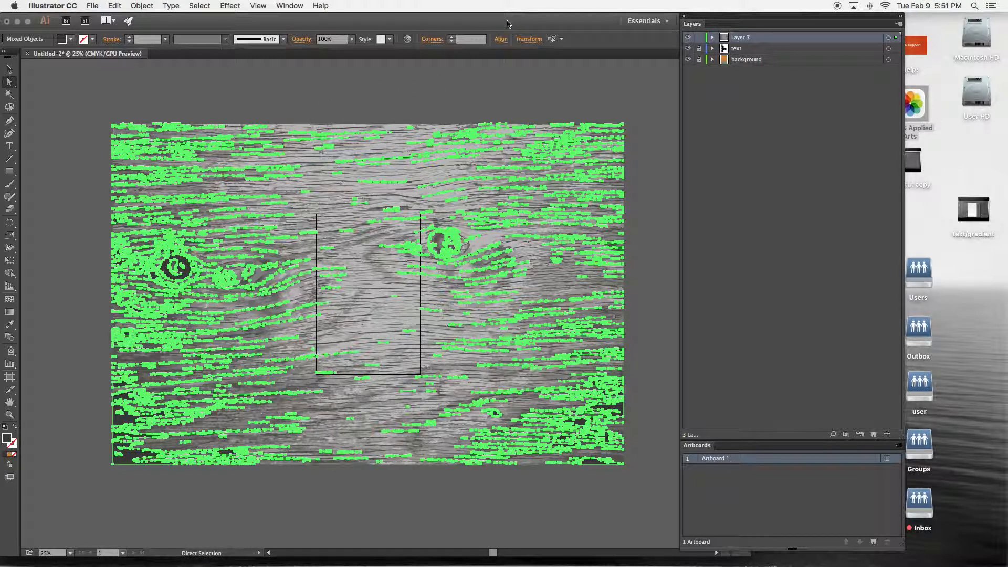
- Group the selected dark grain paths and check the traced artwork's contents in Layer 3
click(142, 5)
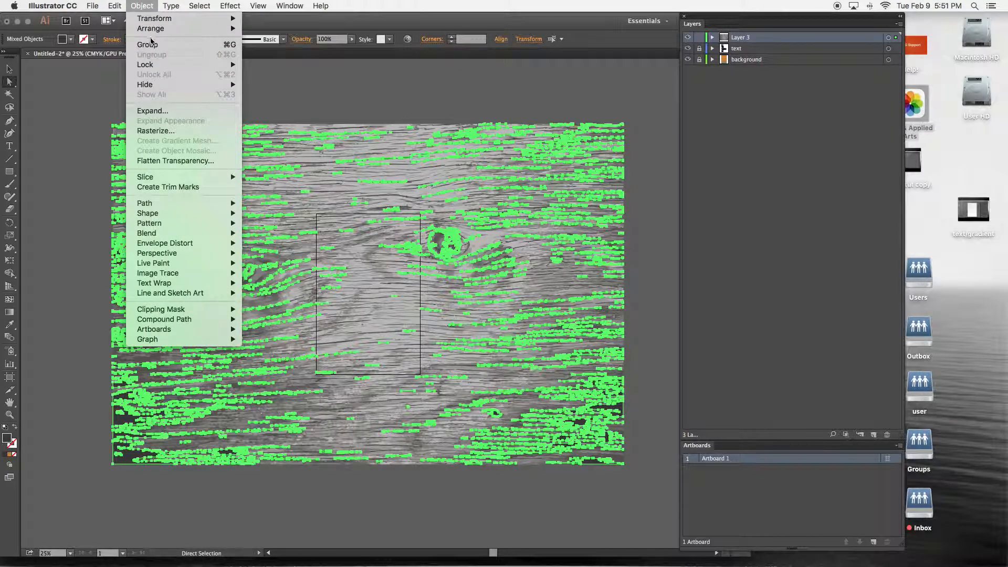
click(155, 48)
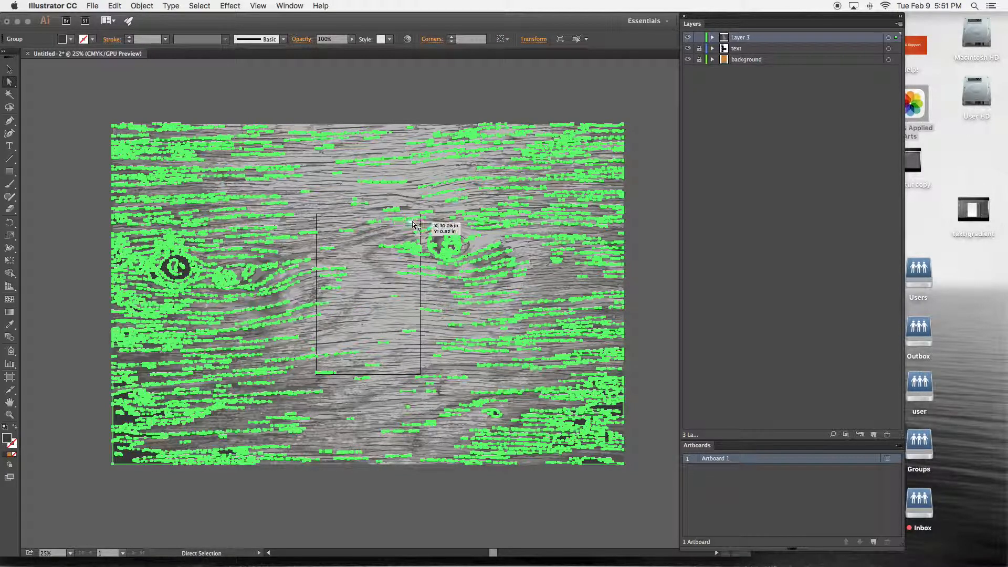
click(715, 38)
click(723, 48)
click(734, 59)
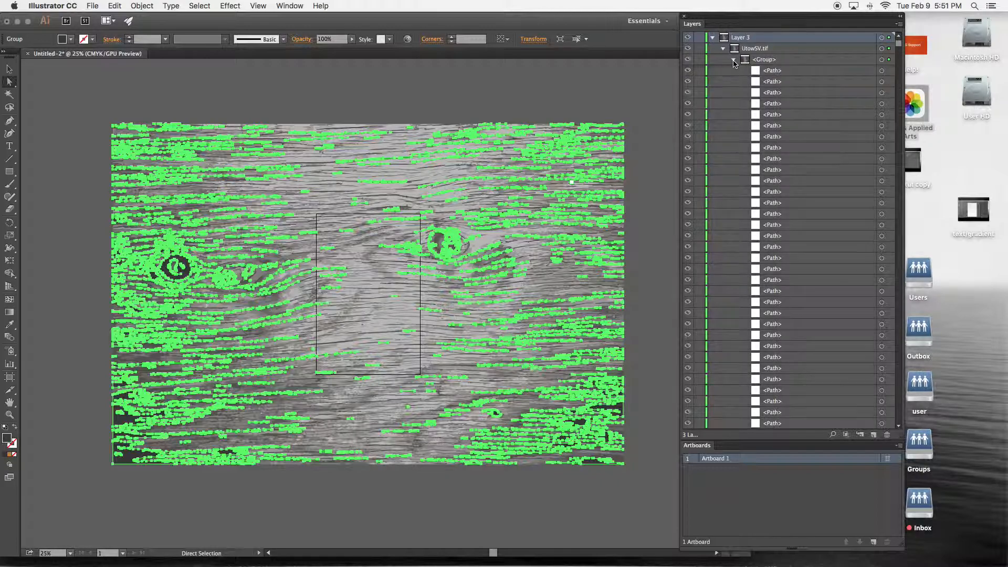
click(734, 60)
click(724, 49)
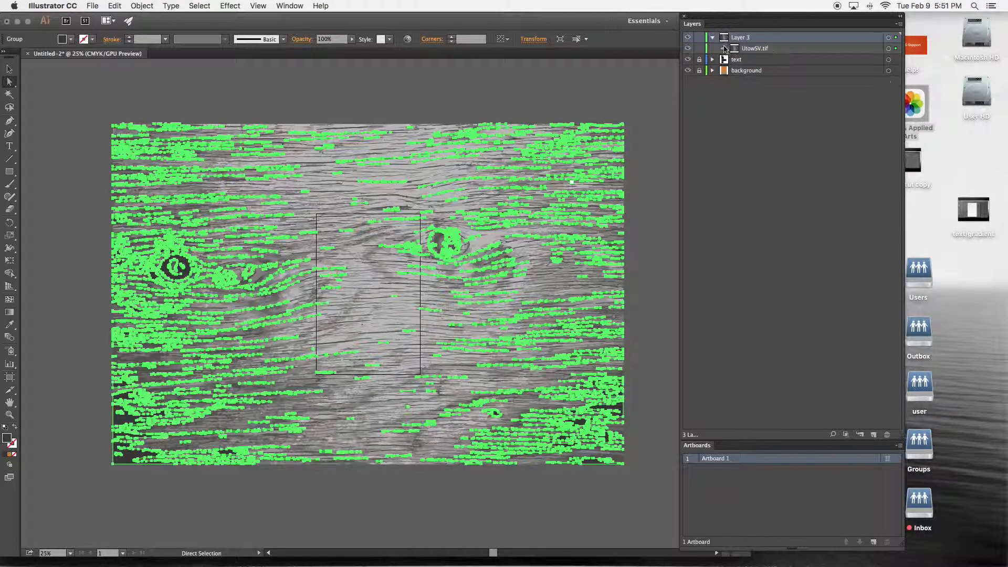
- Move the dark grain group off the rest of the traced wood onto empty canvas below and to its left
mouse_move(469, 129)
mouse_down()
mouse_move(376, 131)
mouse_move(307, 243)
mouse_move(387, 310)
mouse_move(396, 336)
mouse_move(364, 342)
mouse_up()
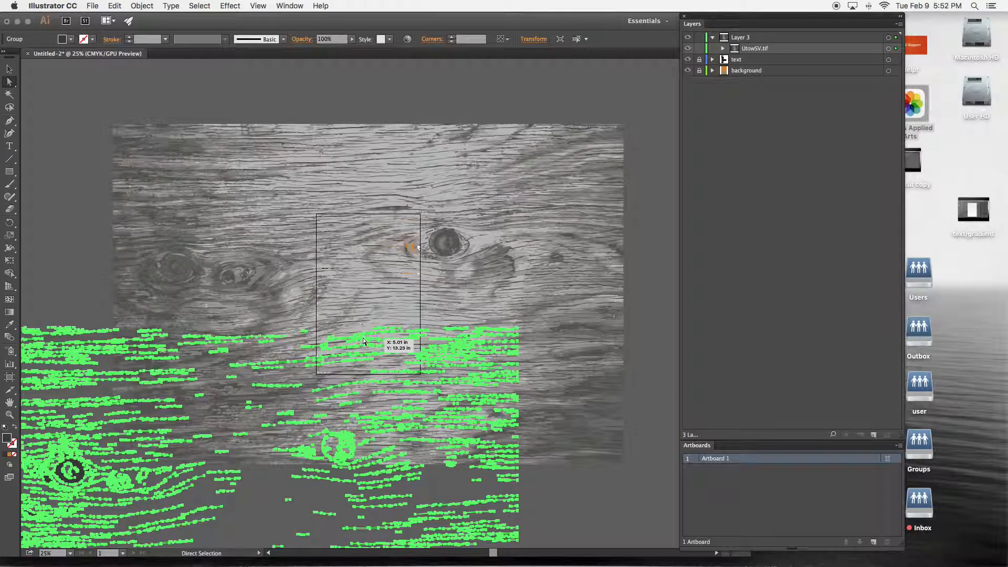
scroll(364, 342, down, 6)
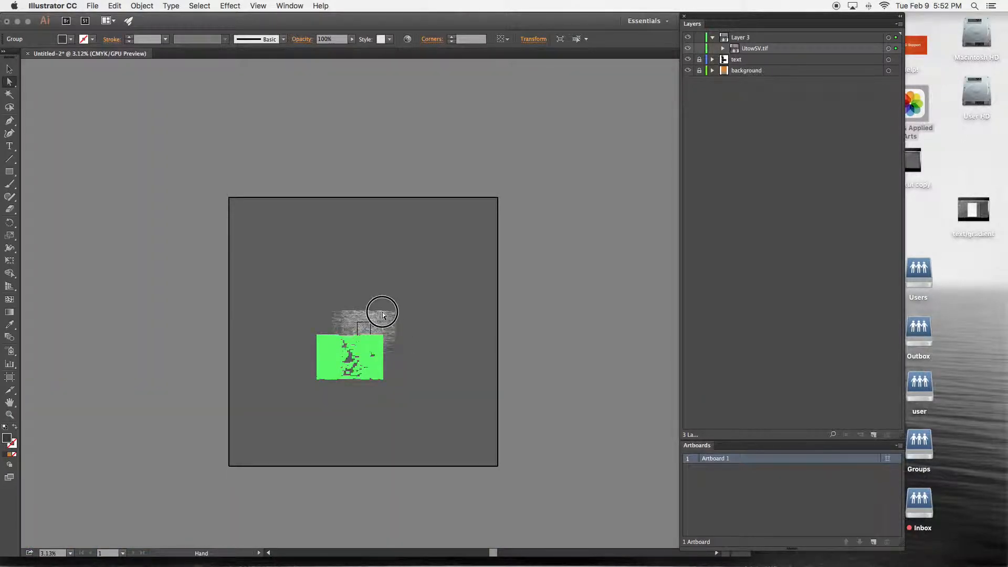
drag(383, 316, 384, 241)
click(415, 296)
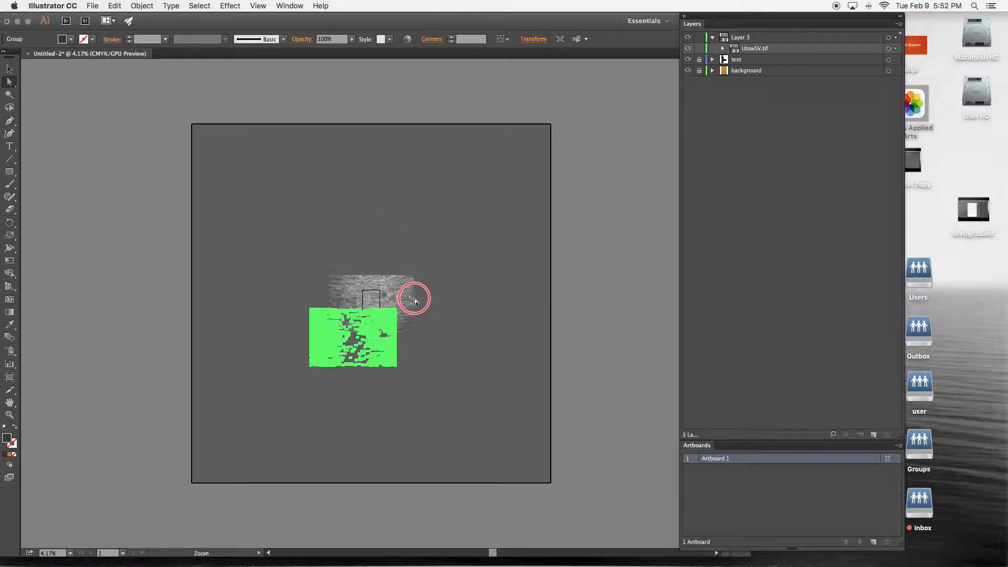
drag(382, 367, 235, 382)
- Delete all the remaining grey traced wood paths covering the poster
drag(330, 282, 329, 281)
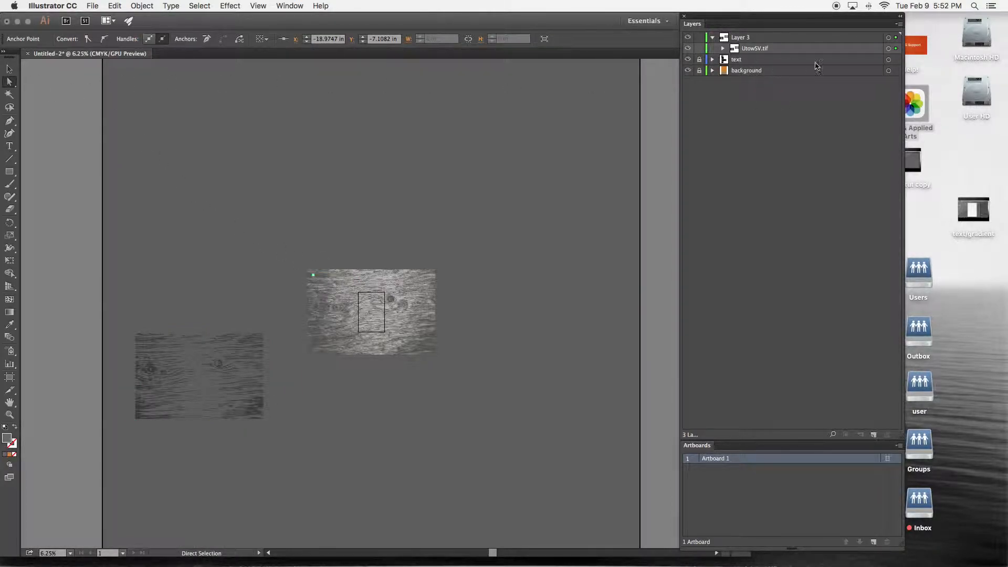
drag(297, 254, 461, 377)
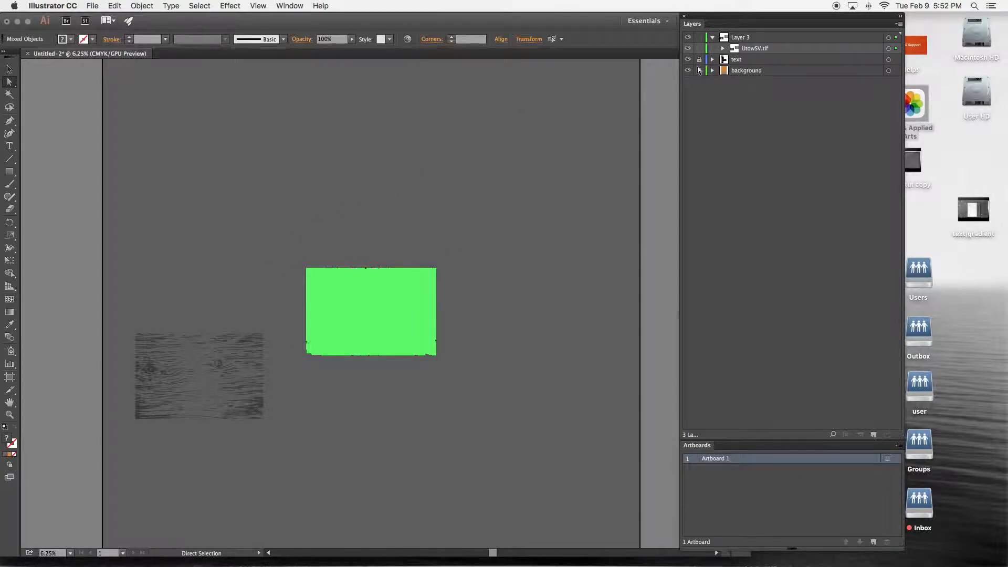
key(Delete)
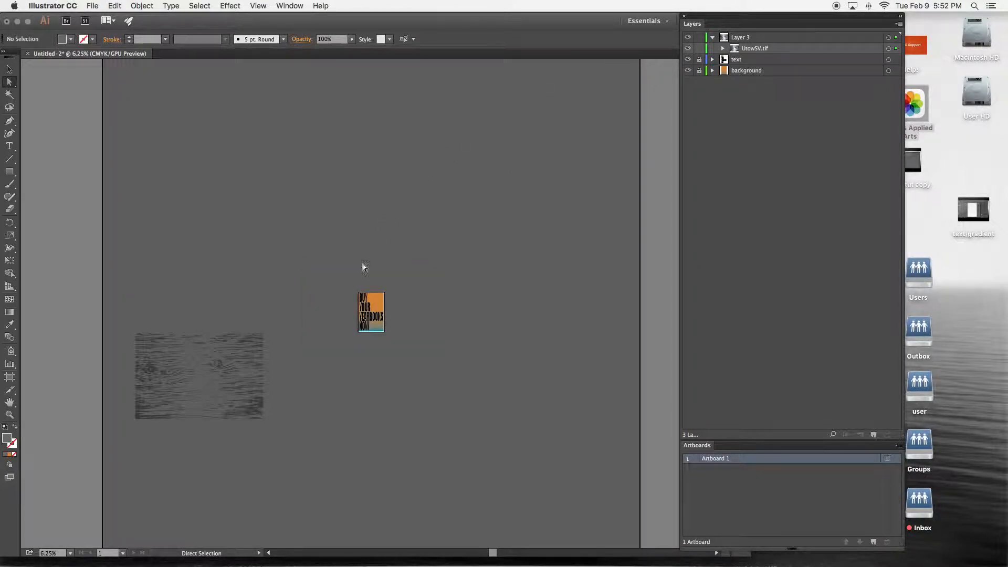
- Move the dark wood grain group back over the poster so it covers the whole artboard
drag(128, 326, 290, 428)
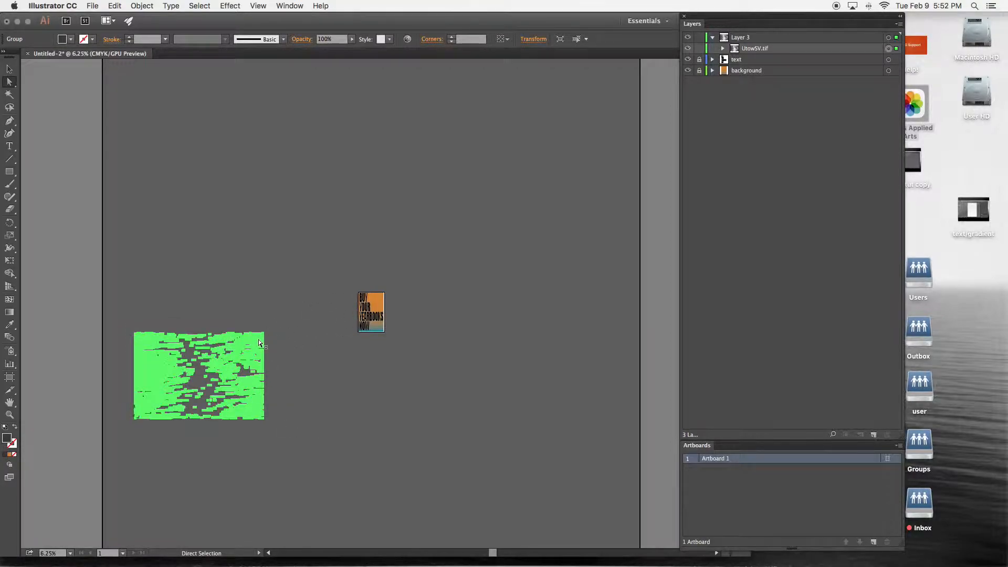
drag(258, 342, 390, 304)
click(387, 304)
click(376, 345)
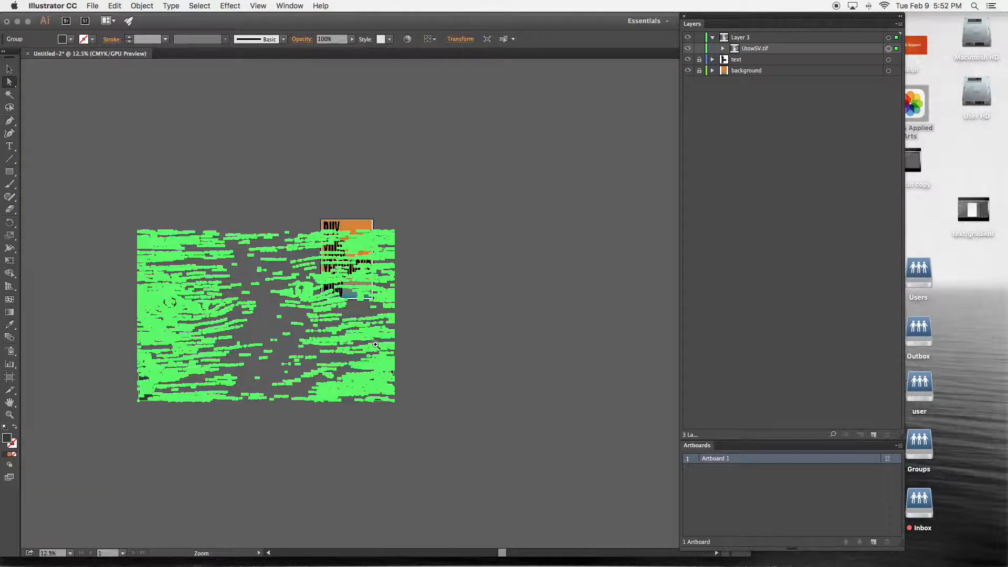
click(365, 256)
drag(366, 289, 488, 234)
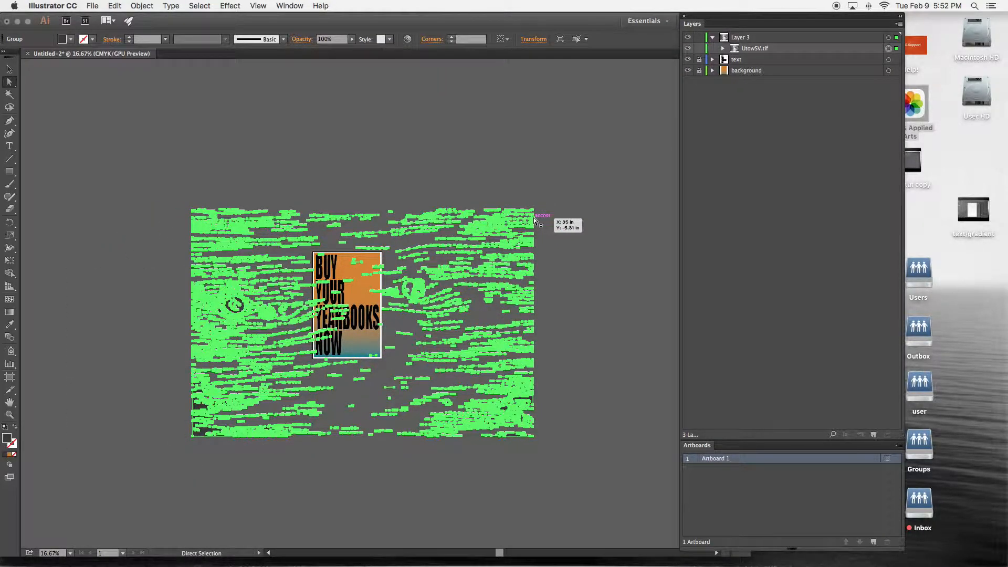
- Scale the wood grain group down non-proportionally to roughly the size of the poster artboard
click(9, 69)
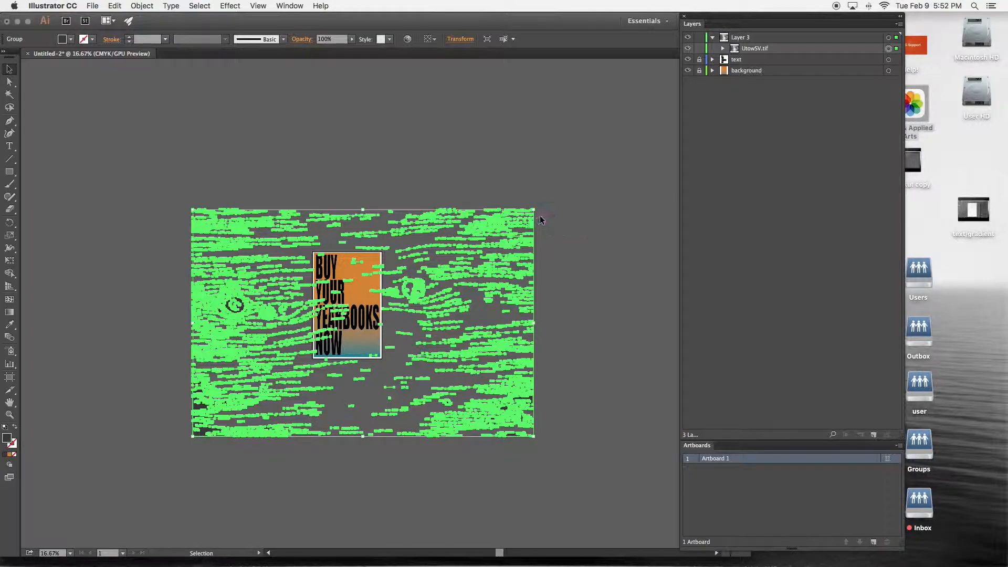
drag(537, 210, 399, 259)
drag(408, 394, 381, 359)
drag(382, 247, 383, 253)
- Stretch the wood grain's lower edge to the artboard's bottom and pull its upper edge in to the artboard's top
super+click(371, 287)
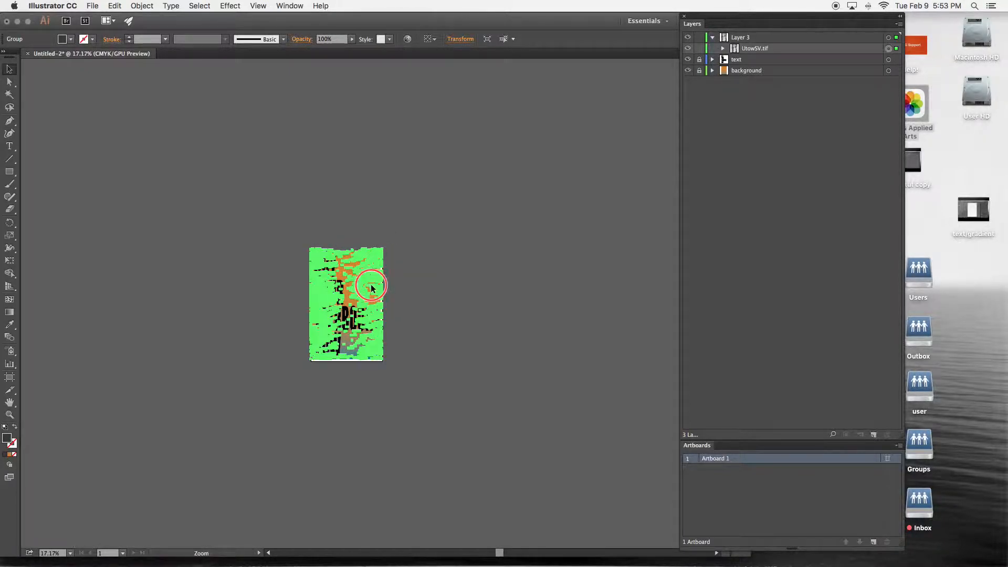
super+click(371, 285)
super+click(371, 285)
drag(300, 439, 302, 285)
click(302, 286)
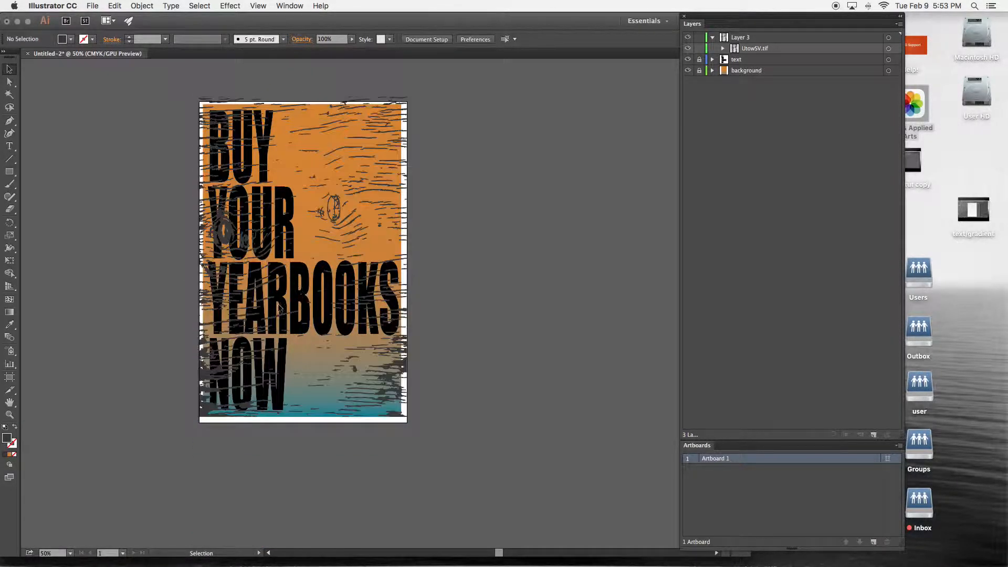
click(288, 416)
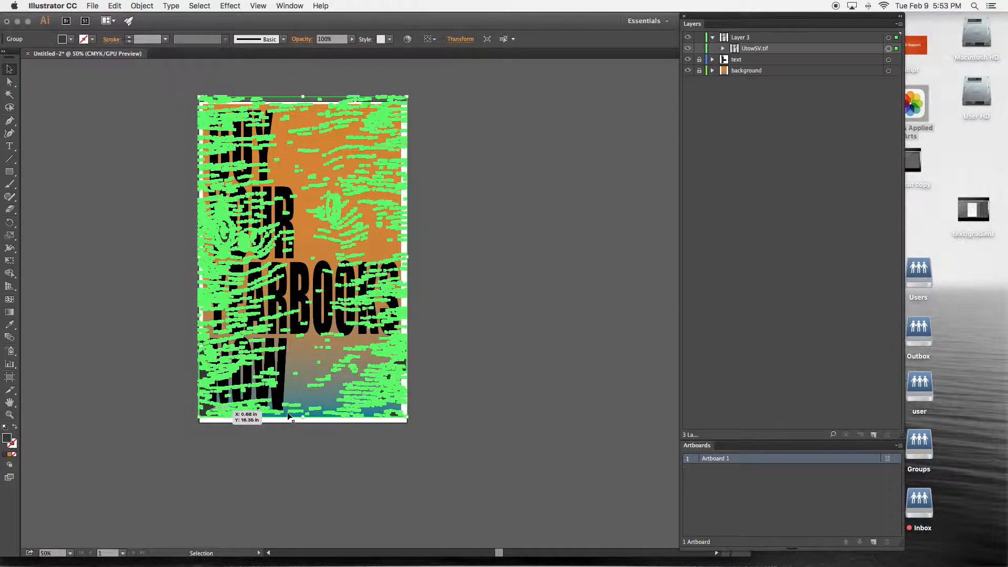
mouse_move(293, 421)
mouse_down()
mouse_move(299, 414)
mouse_move(301, 425)
mouse_up()
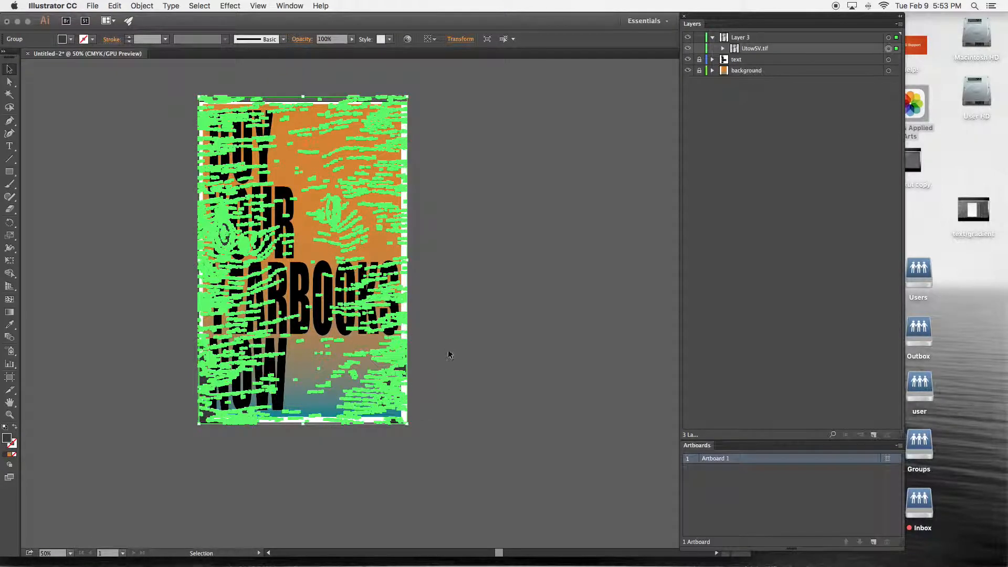
drag(303, 98, 303, 105)
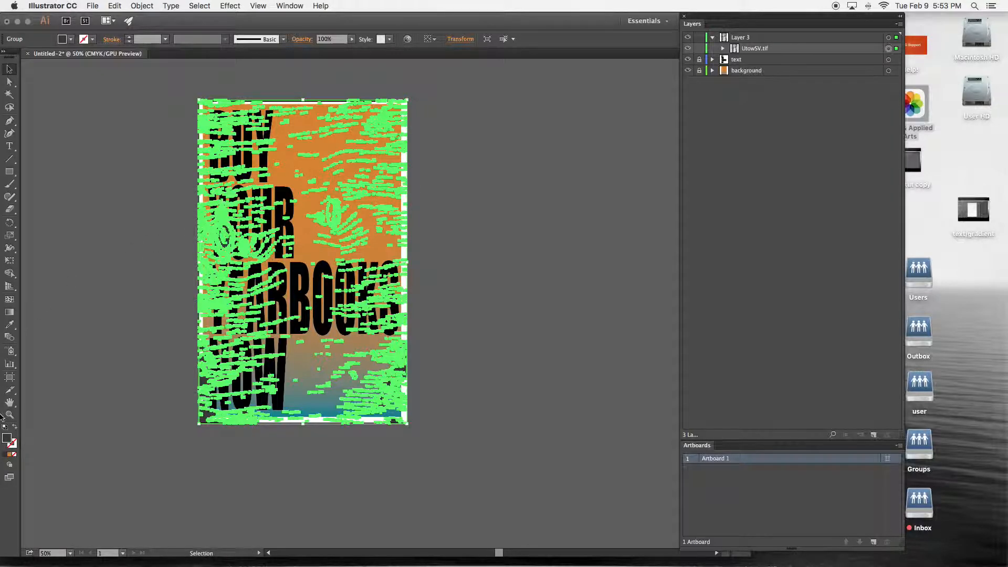
- Change the wood grain's fill from dark grey to a medium brown and deselect it
double_click(10, 442)
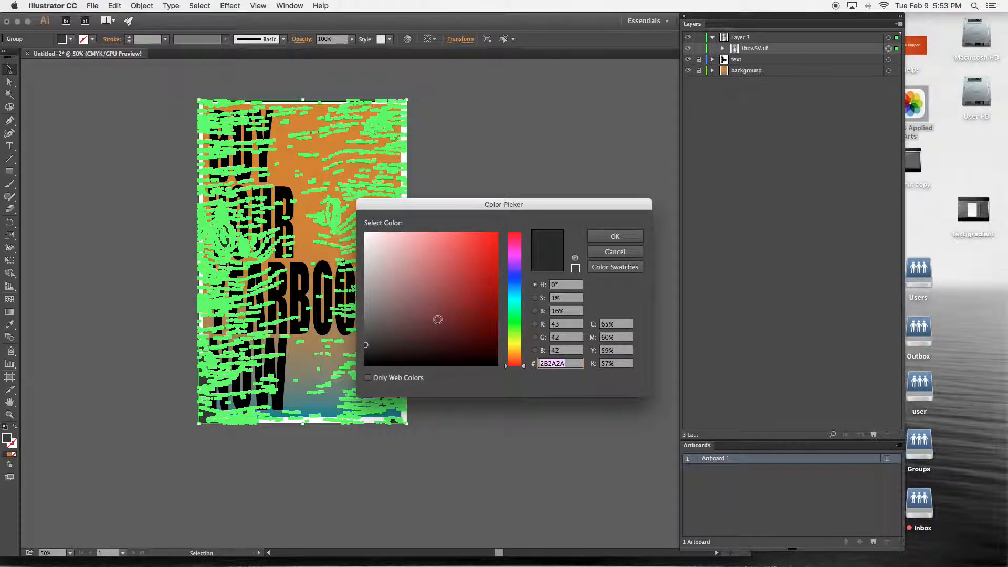
click(438, 320)
drag(518, 369, 519, 360)
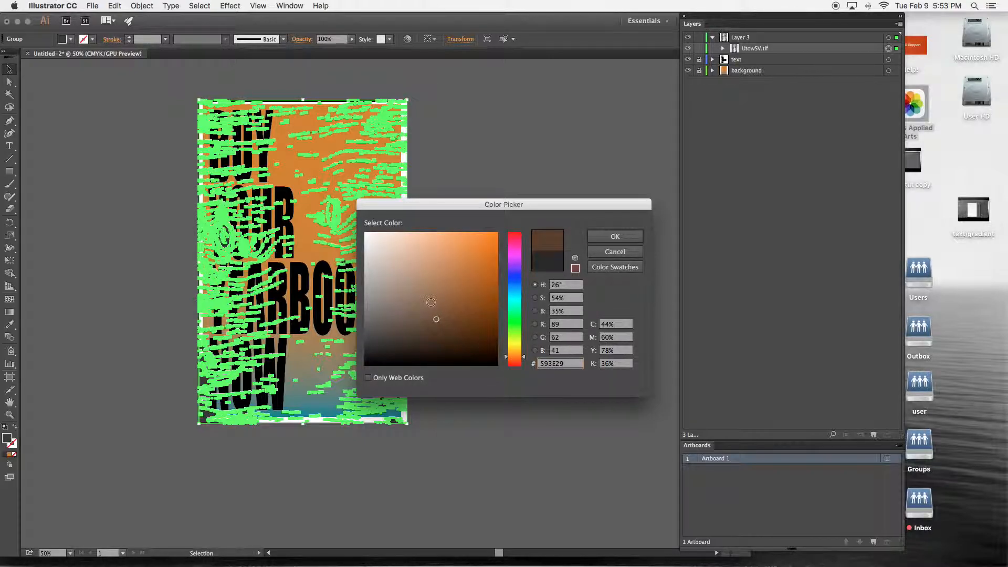
click(430, 301)
click(635, 240)
click(515, 245)
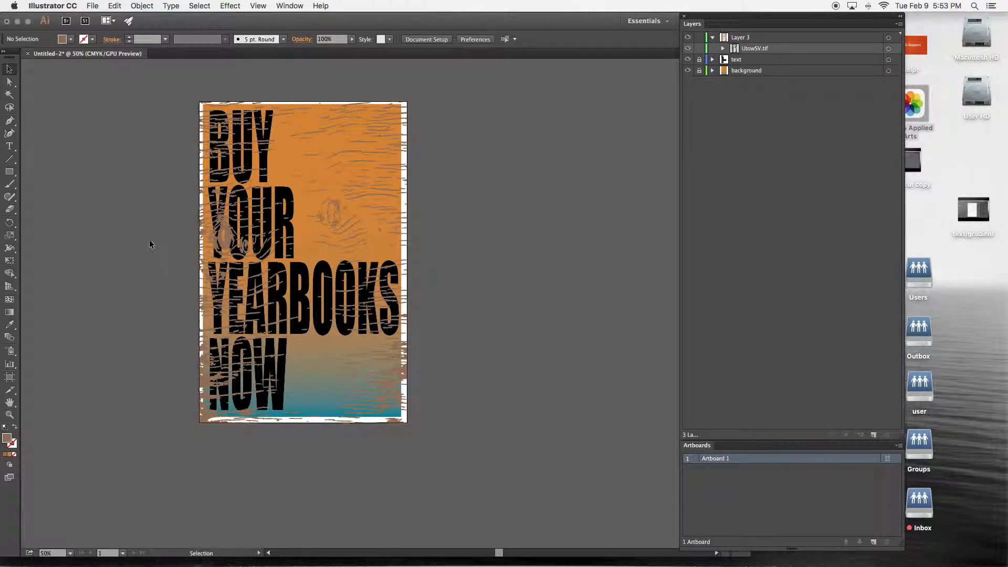
- Delete the large knot paths overlapping the word YOUR from the wood grain
click(12, 84)
click(229, 246)
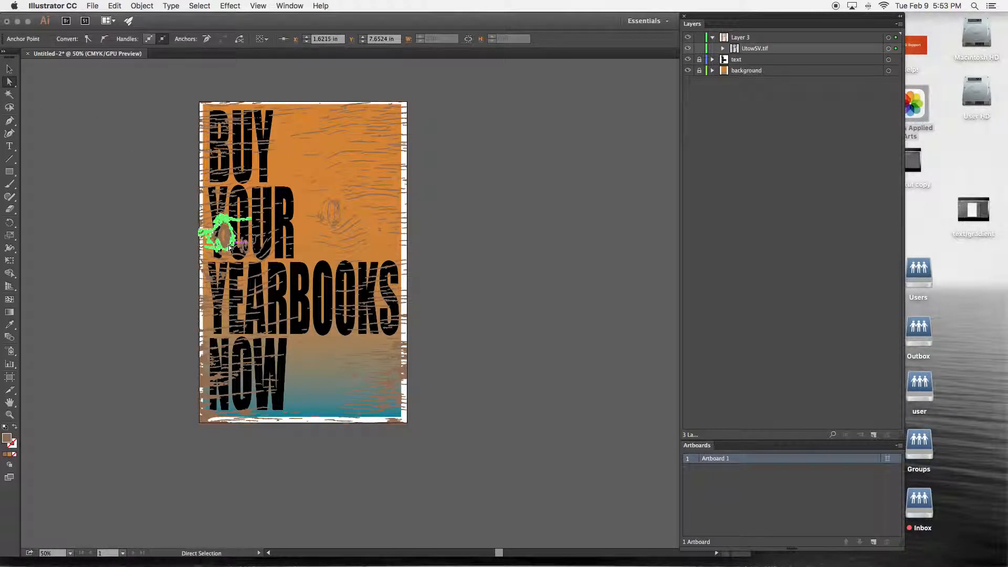
key(Delete)
key(Delete)
click(227, 235)
key(Delete)
click(221, 236)
click(444, 298)
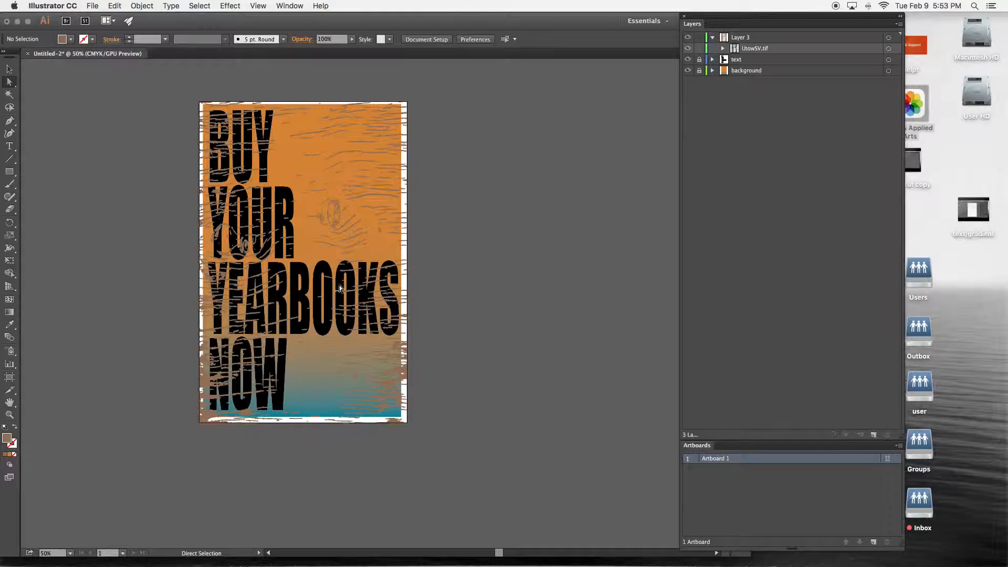
- Collapse Layer 3, then unlock the text layer and move it above the wood grain layer
click(713, 38)
drag(751, 49, 752, 34)
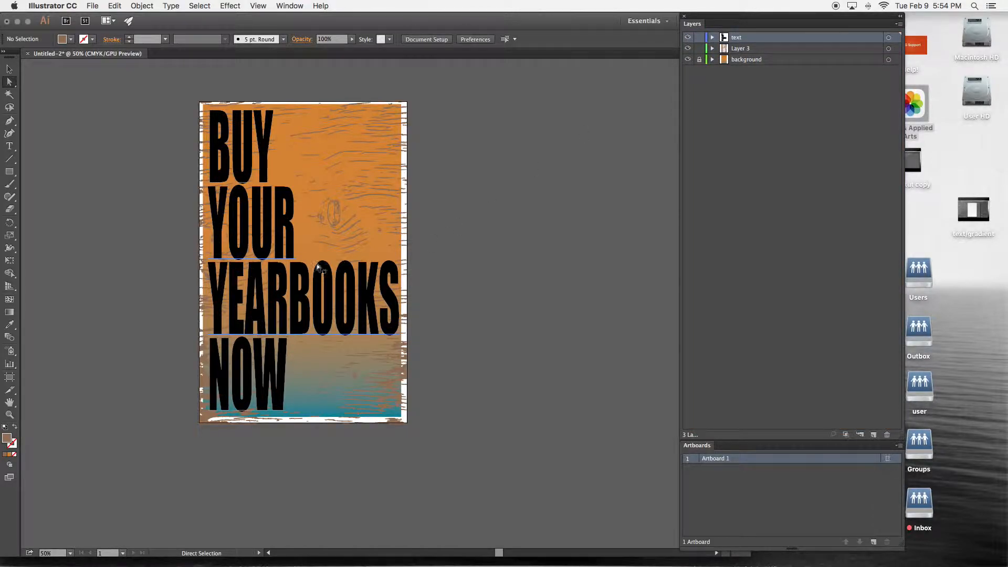